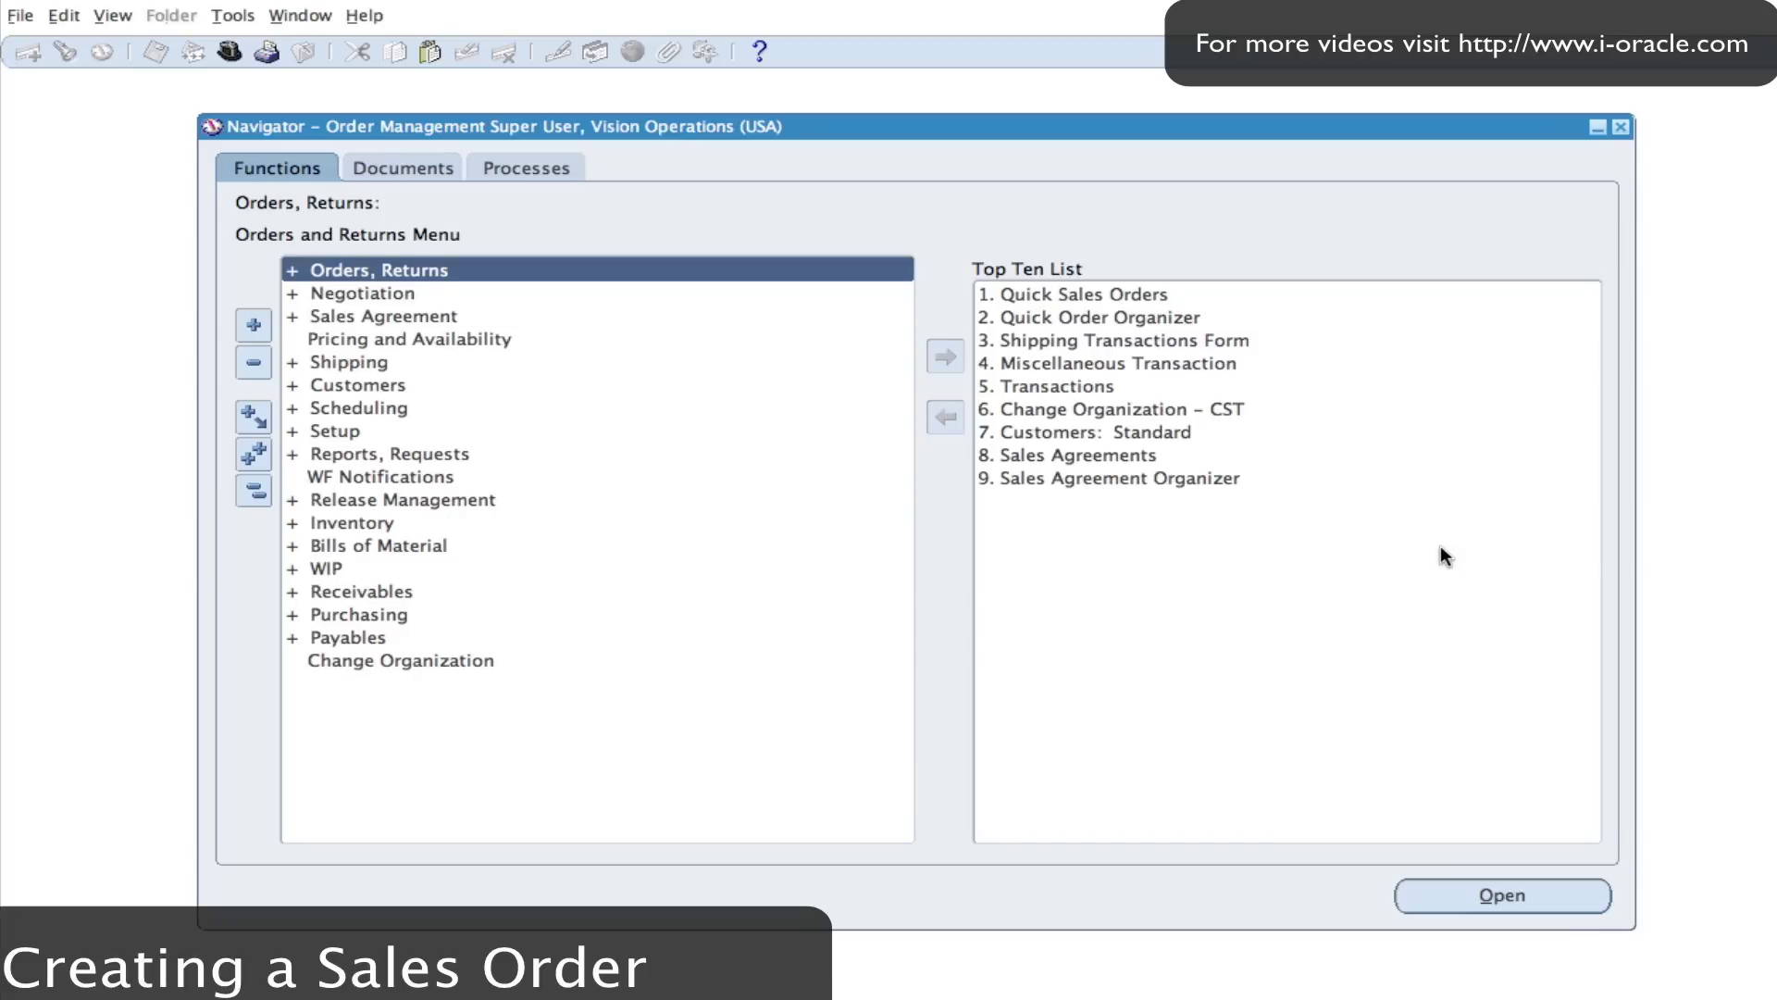
- Open On-hand Quantity under Inventory > On-hand, Availability for organization M1, Seattle Manufacturing
{"action": "left_click", "coordinate": [320, 524]}
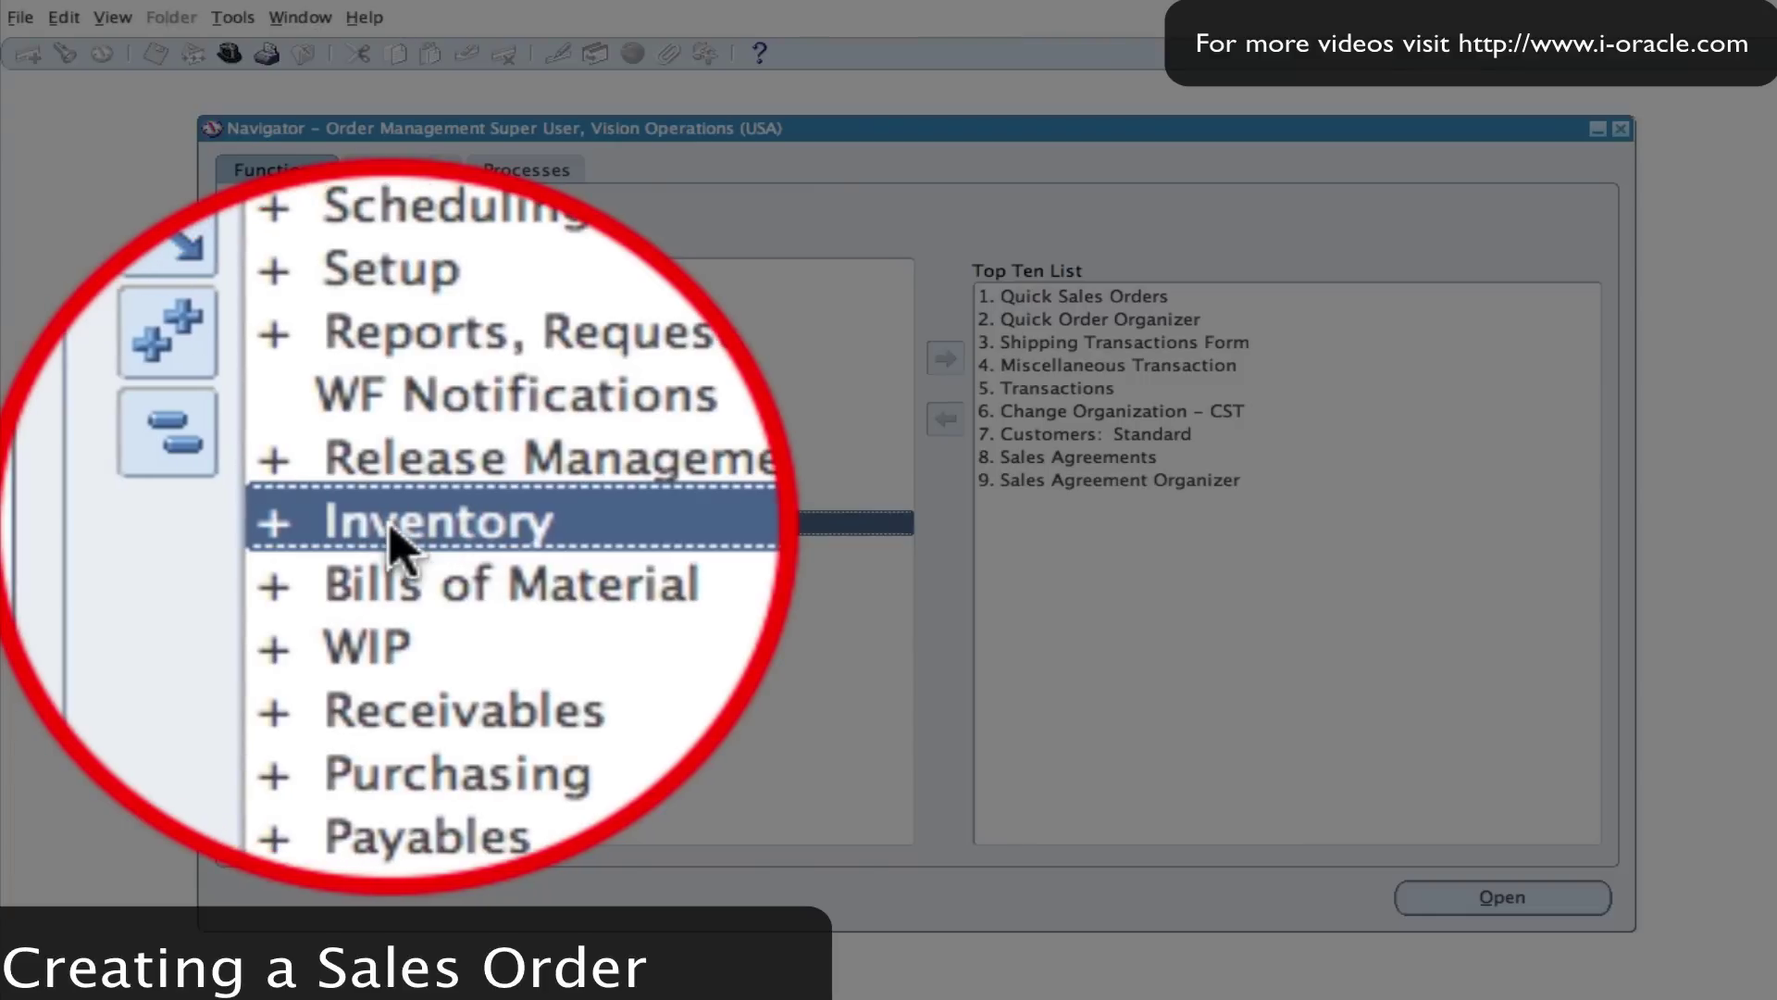
{"action": "double_click", "coordinate": [347, 524]}
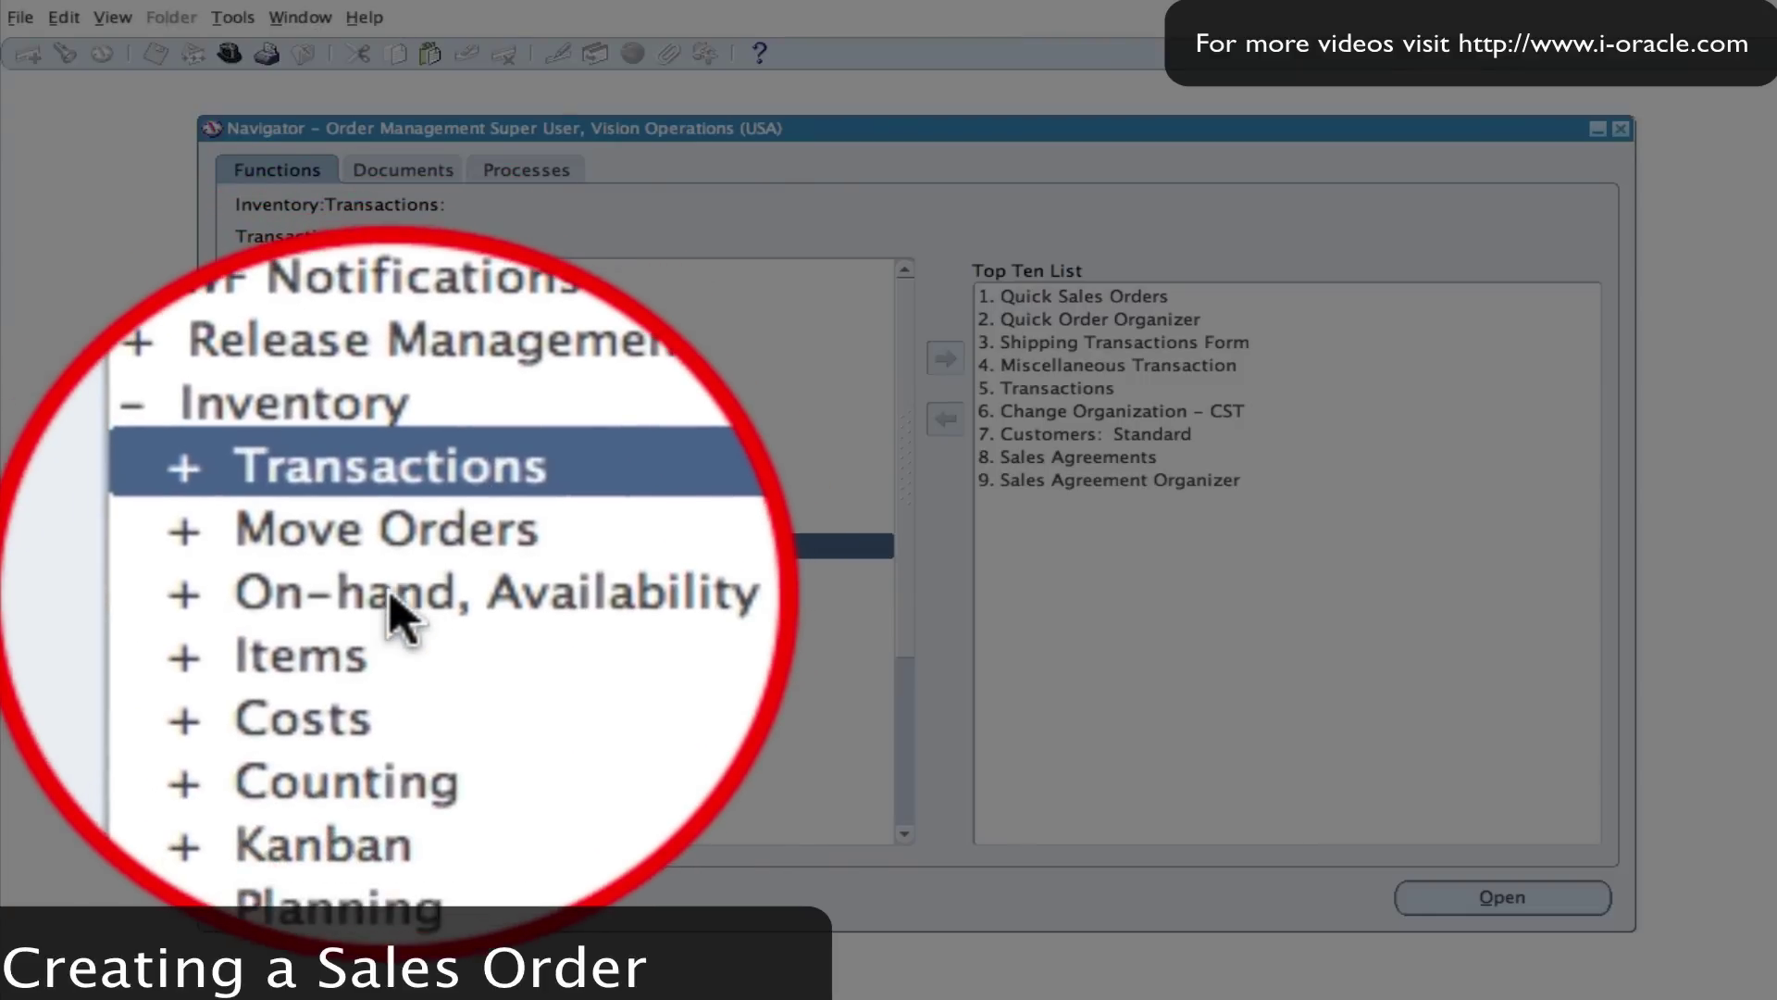
{"action": "double_click", "coordinate": [389, 595]}
{"action": "left_click", "coordinate": [457, 618]}
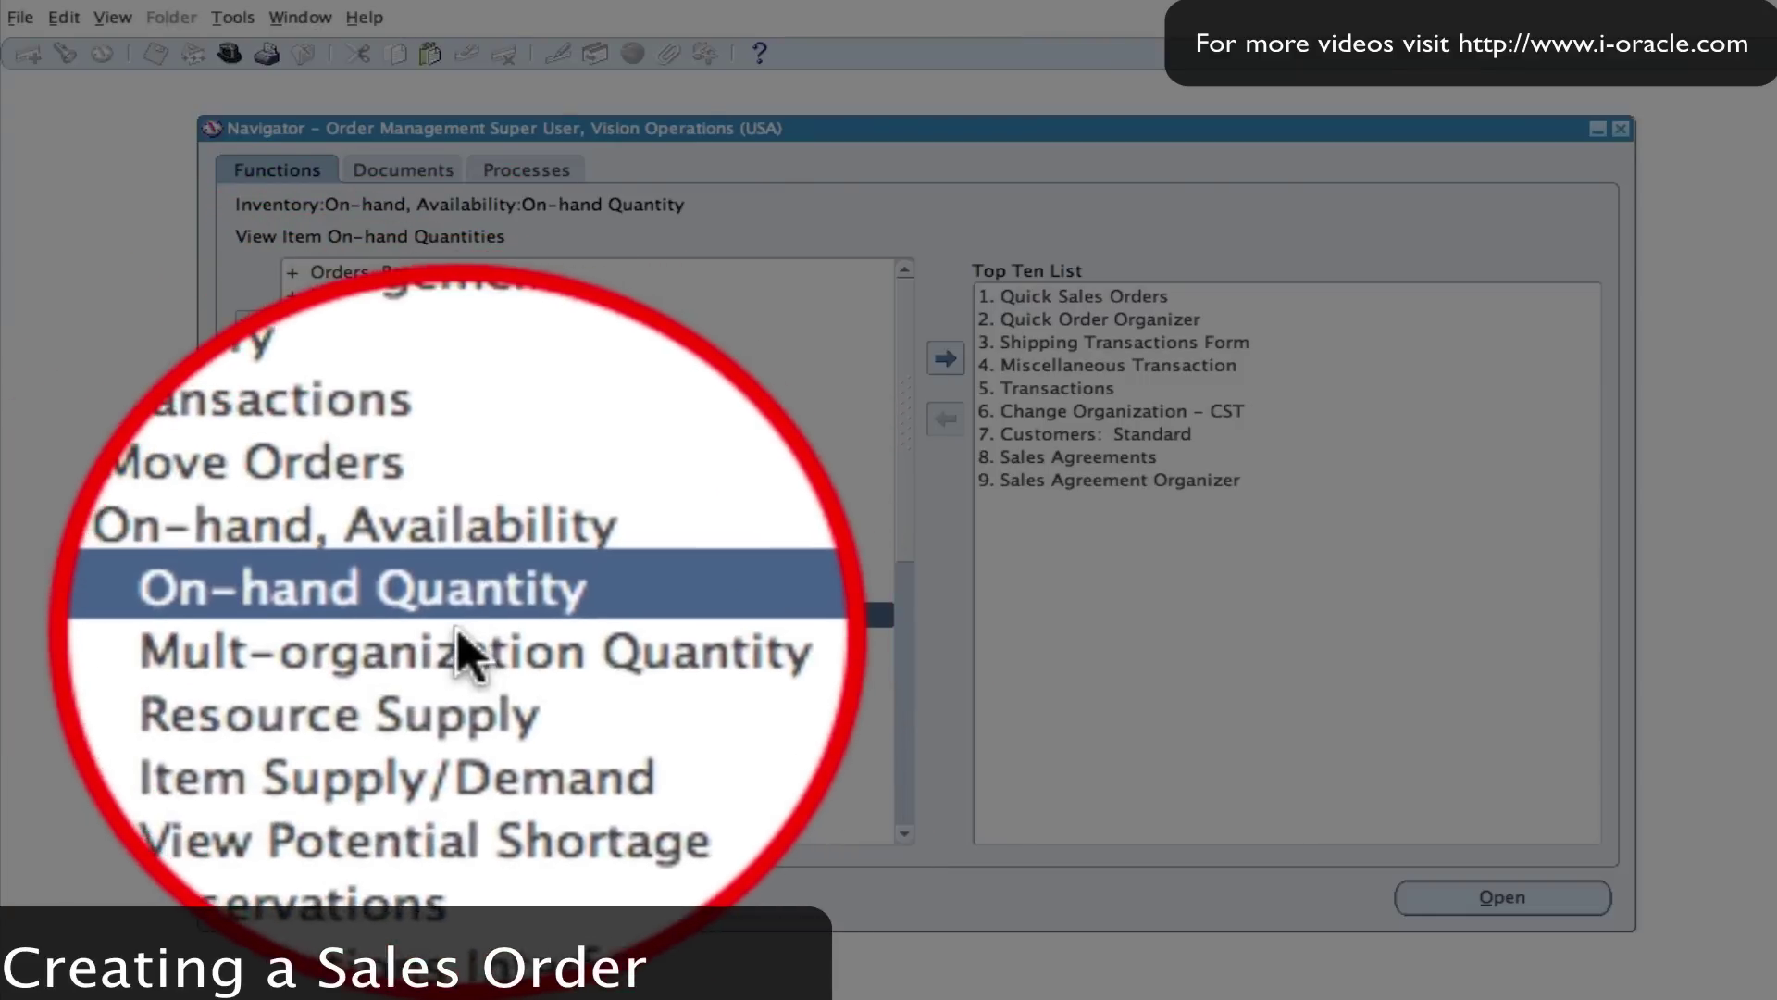
{"action": "double_click", "coordinate": [458, 622]}
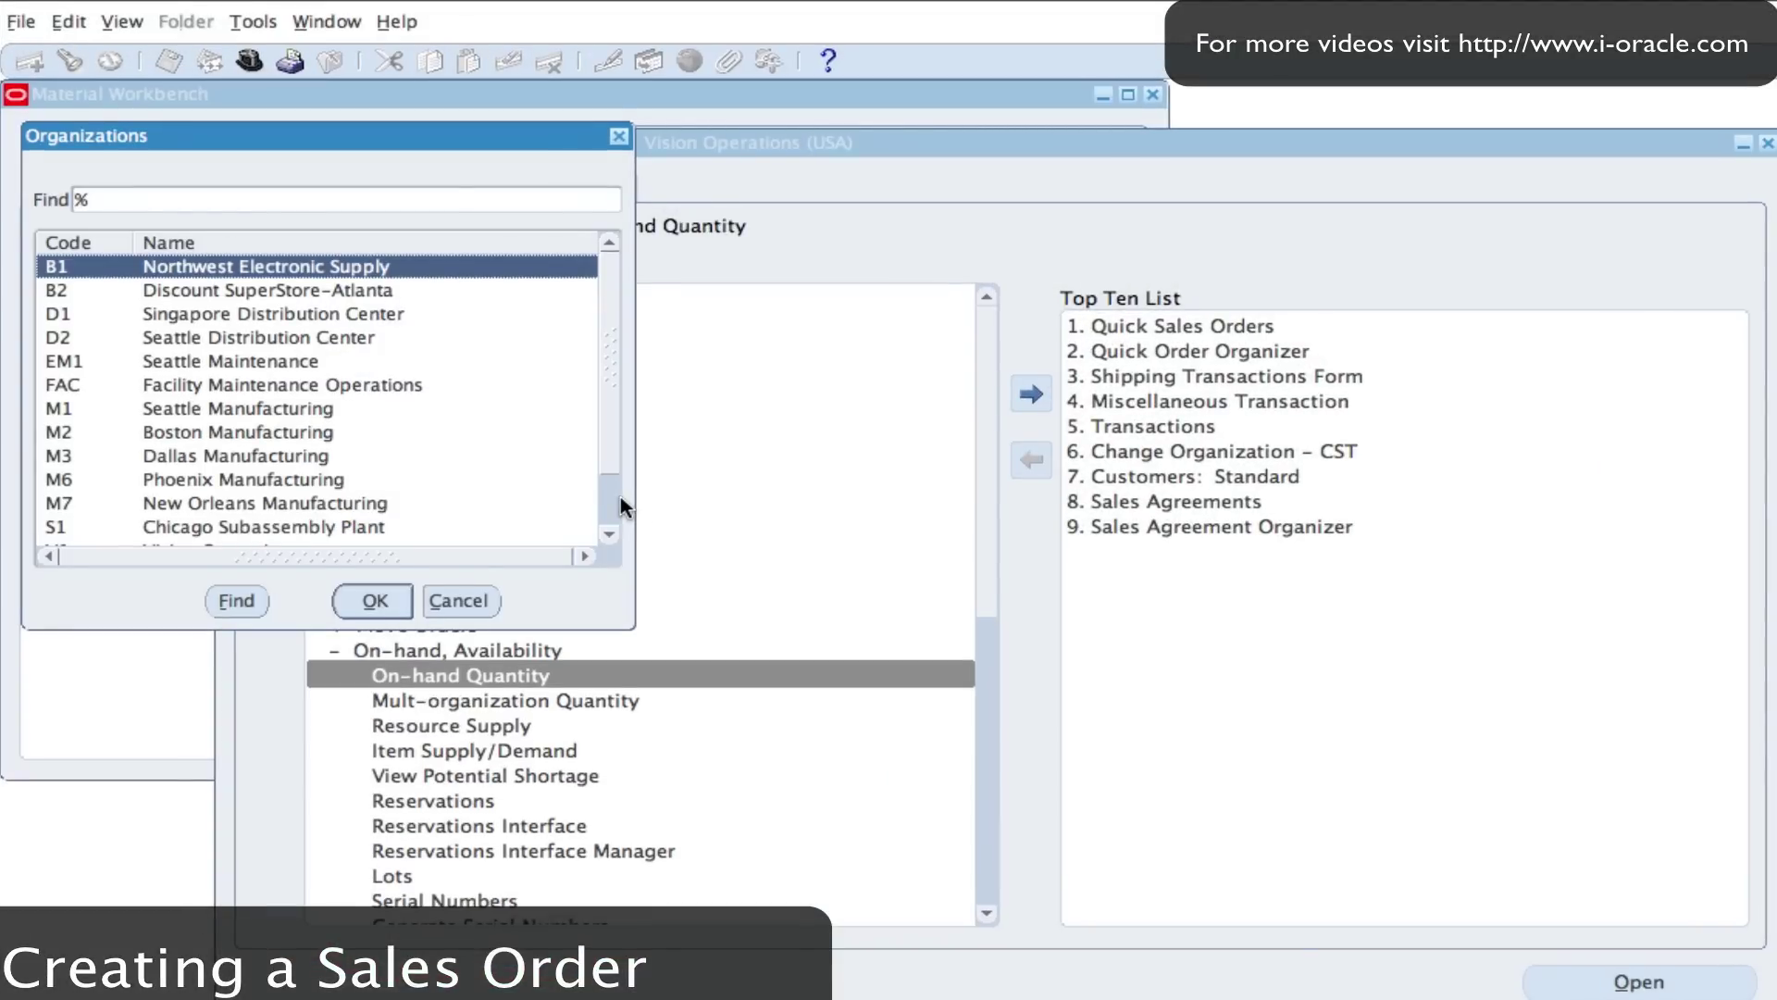
{"action": "type", "text": "m"}
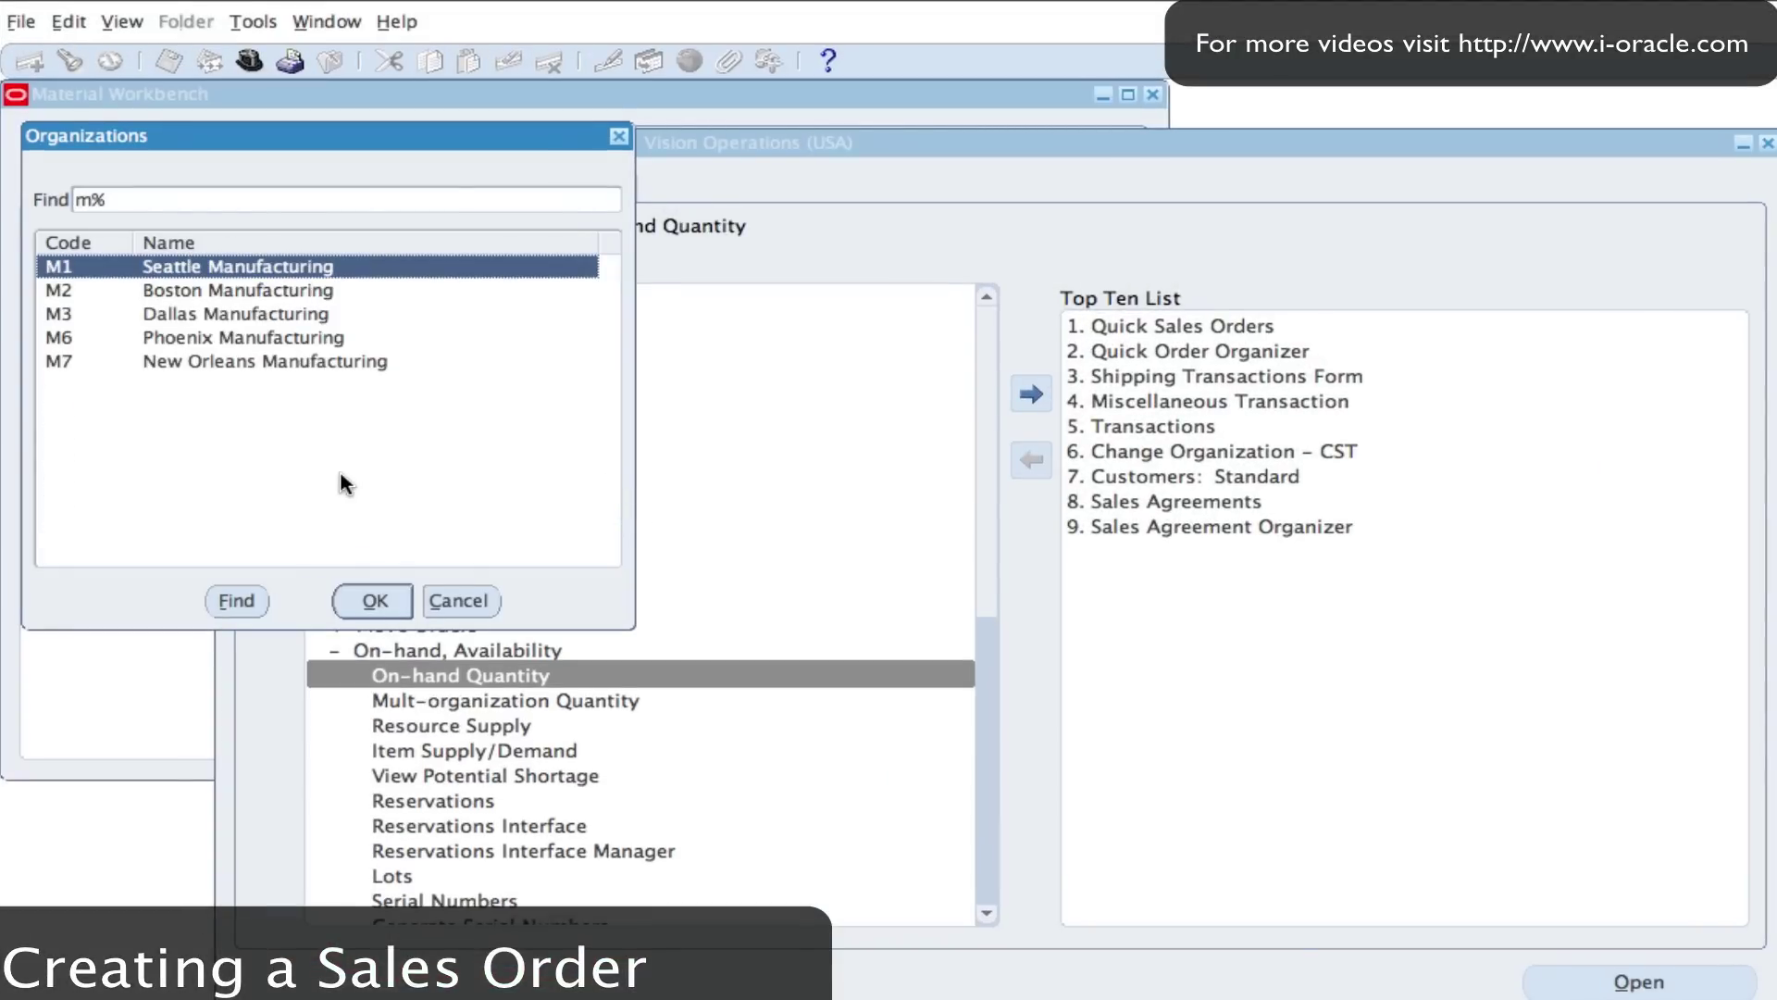
{"action": "left_click", "coordinate": [380, 599]}
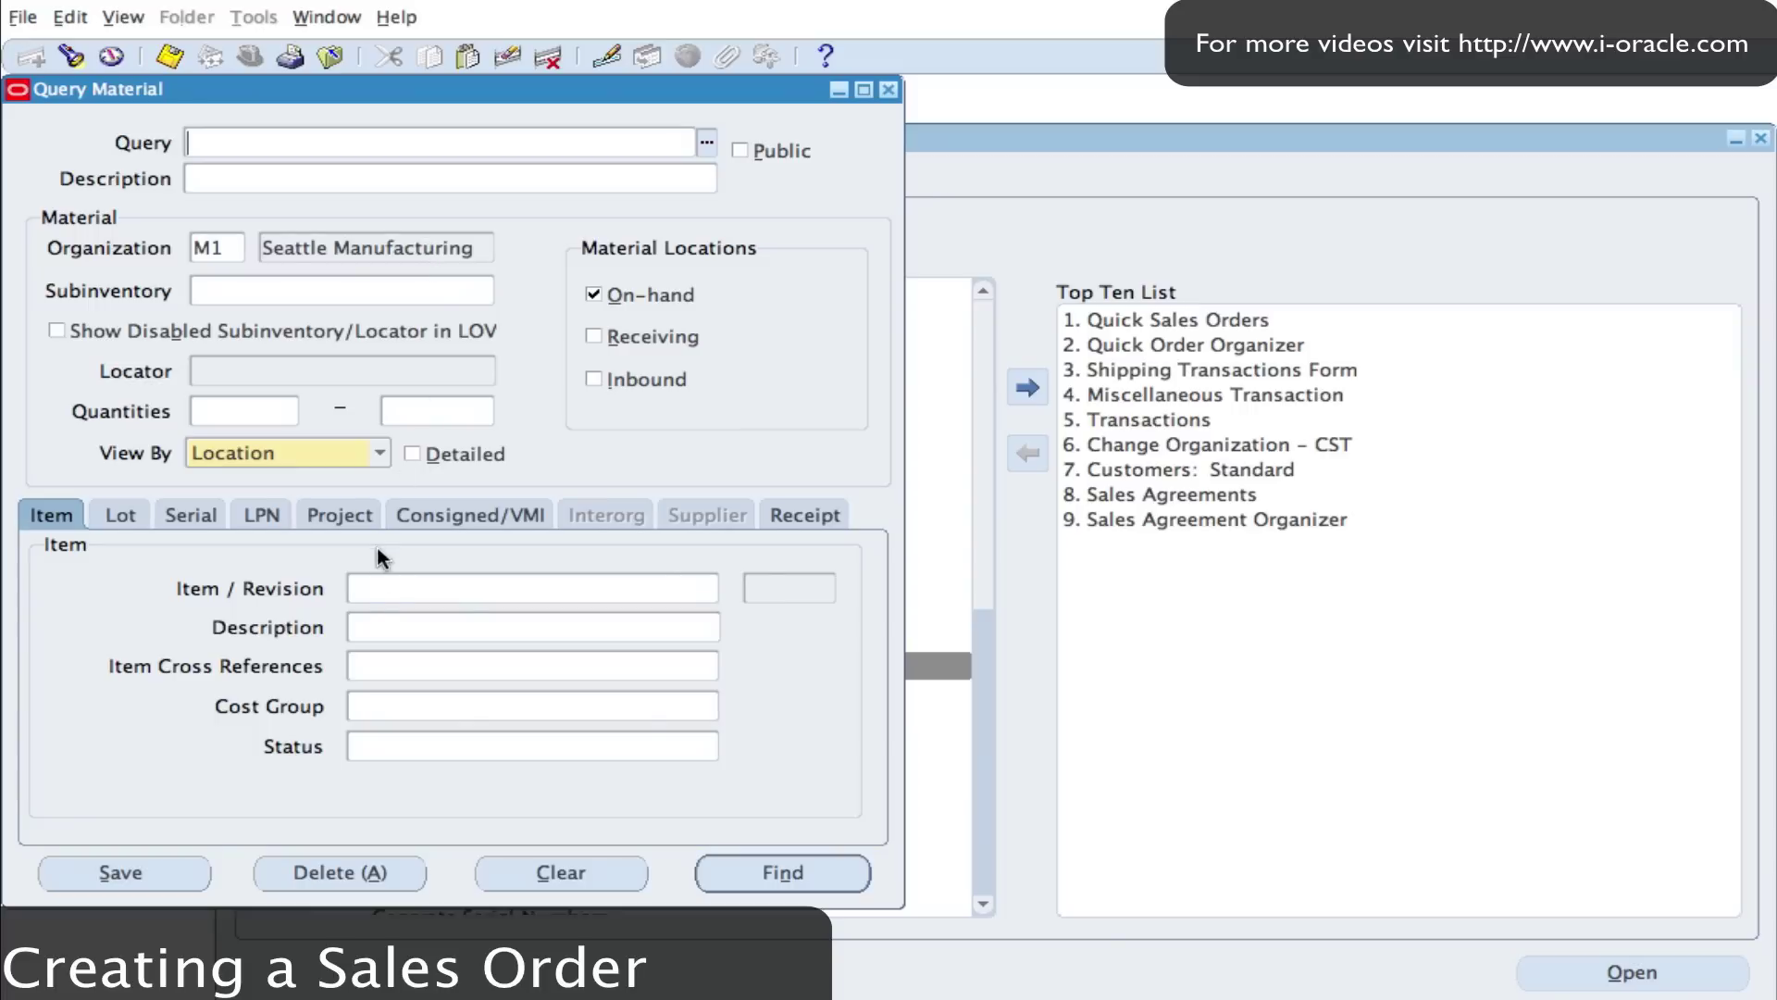
- Query on-hand material for item AS54888, found via the AS5488% search, in organization M1
{"action": "left_click", "coordinate": [377, 593]}
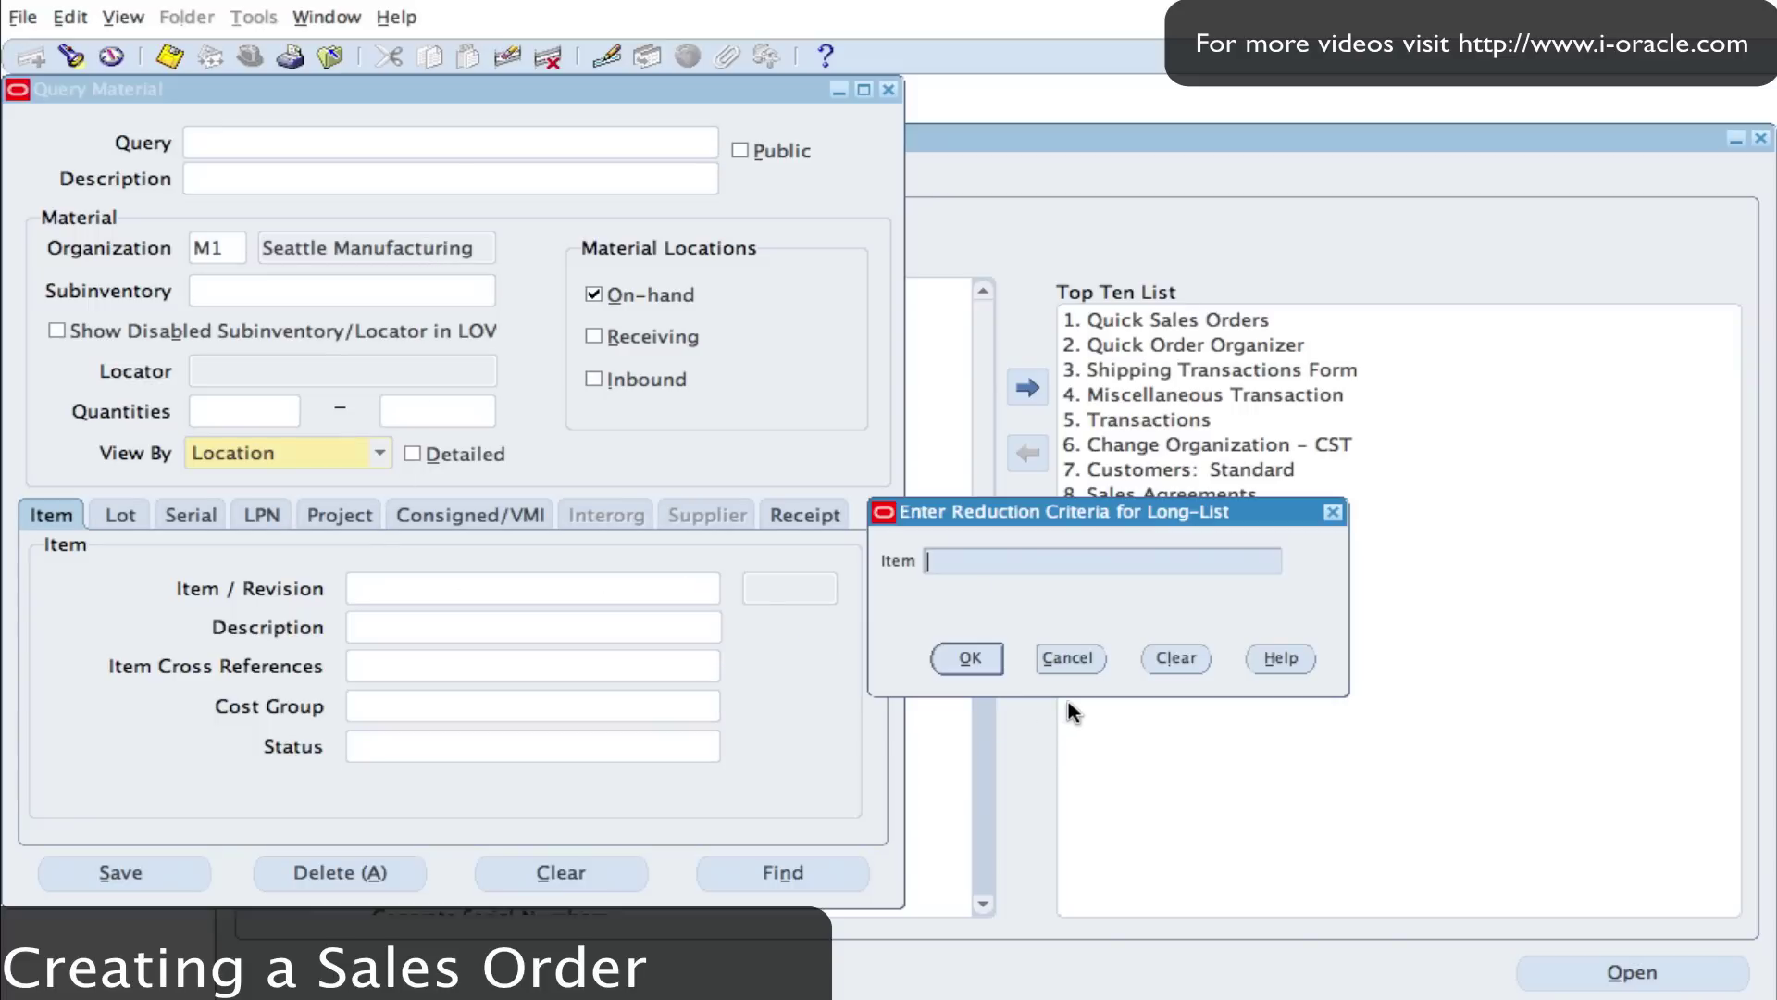
{"action": "type", "text": "AS5488%"}
{"action": "left_click", "coordinate": [970, 663]}
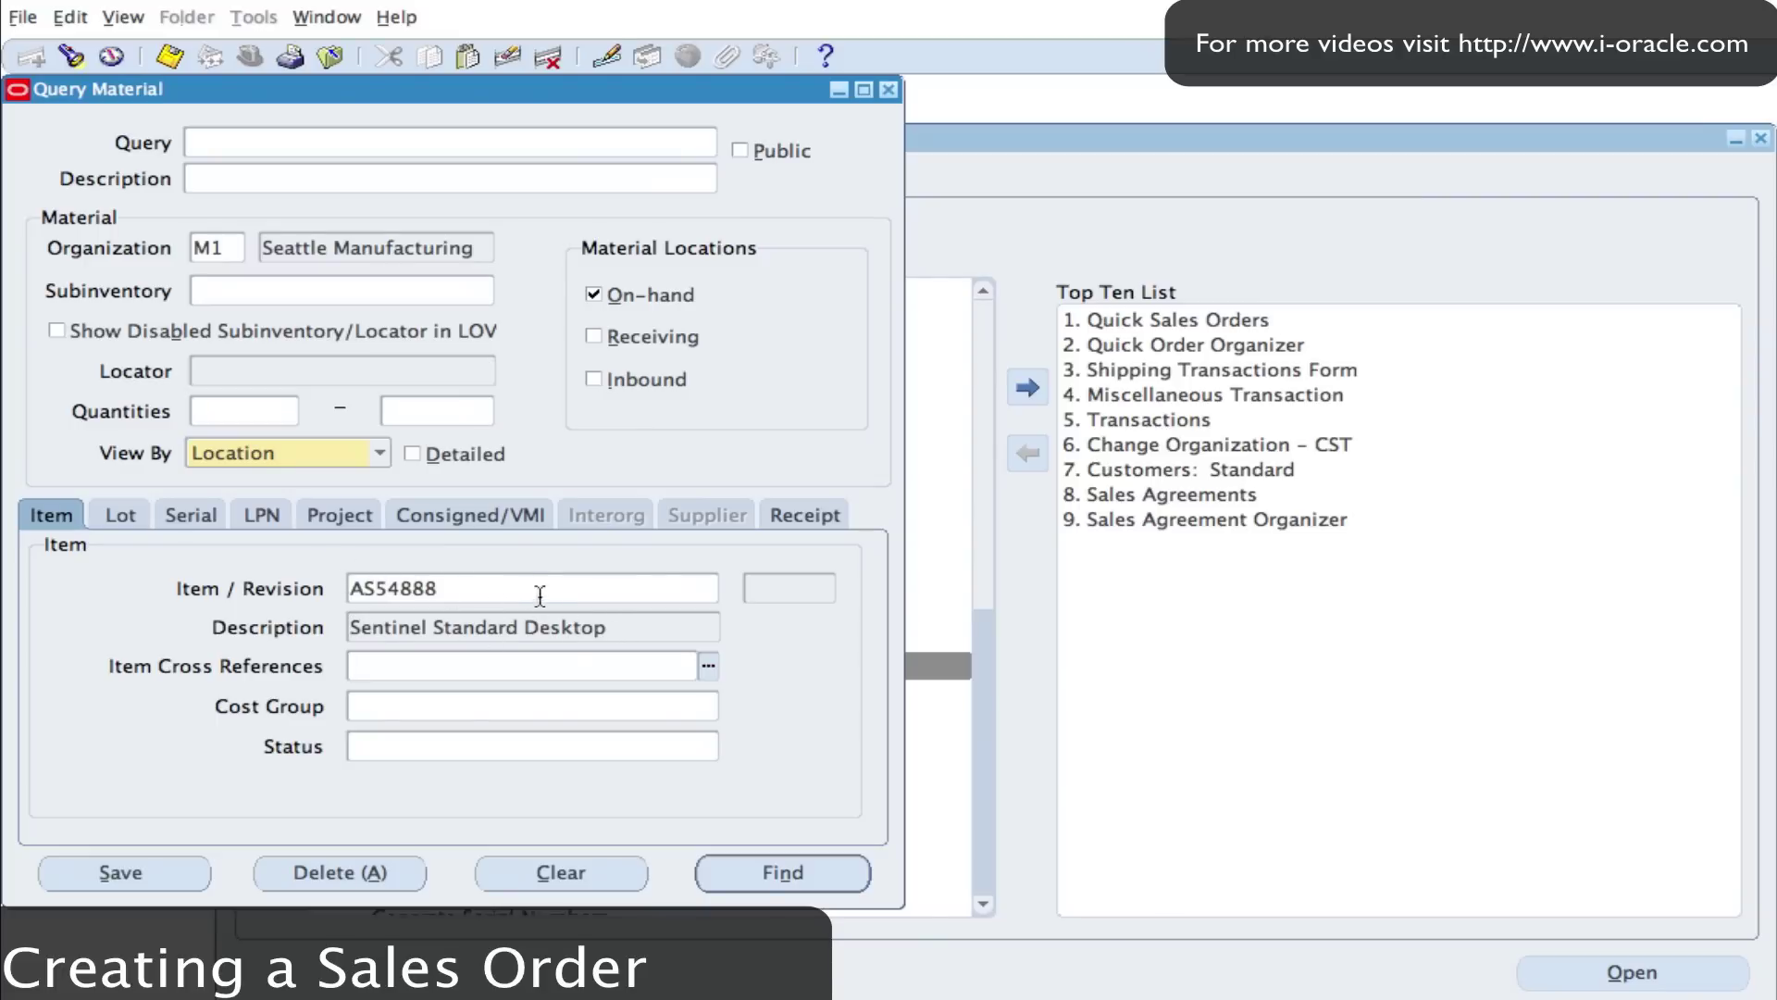
{"action": "left_click", "coordinate": [774, 869]}
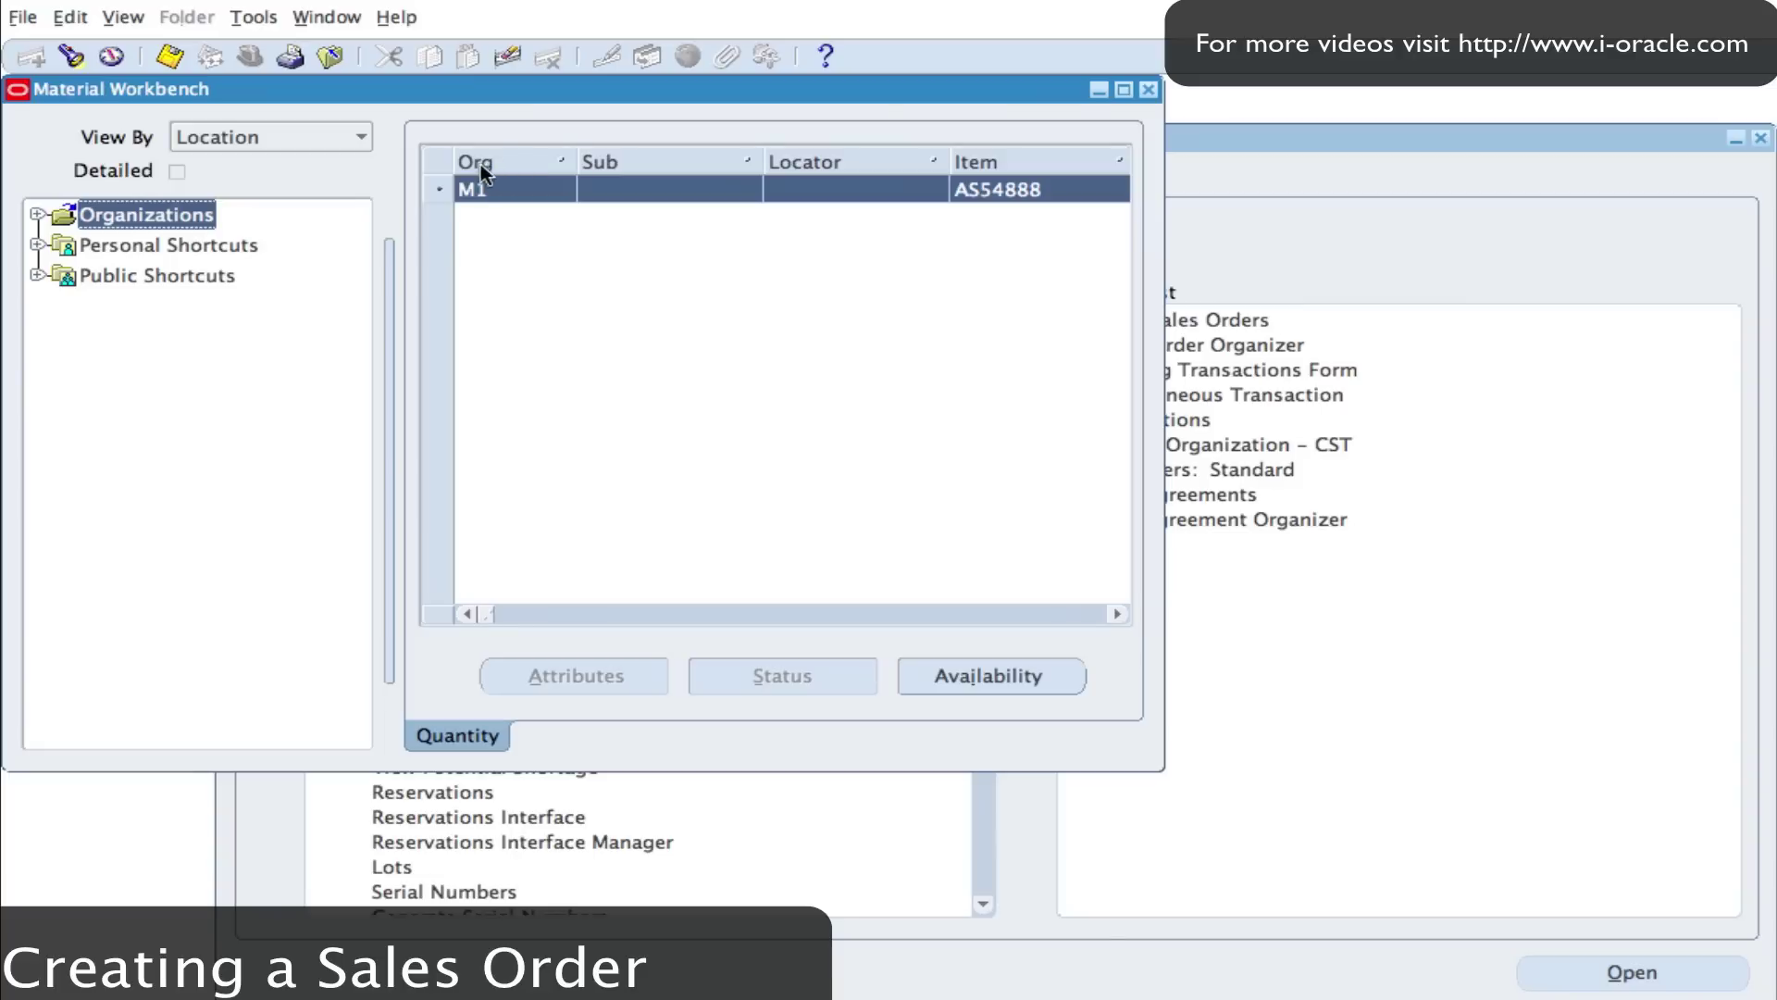
- Drill into Organizations > M1 > On-hand > FGI to show 4226 Ea of item AS54888
{"action": "left_click", "coordinate": [37, 222]}
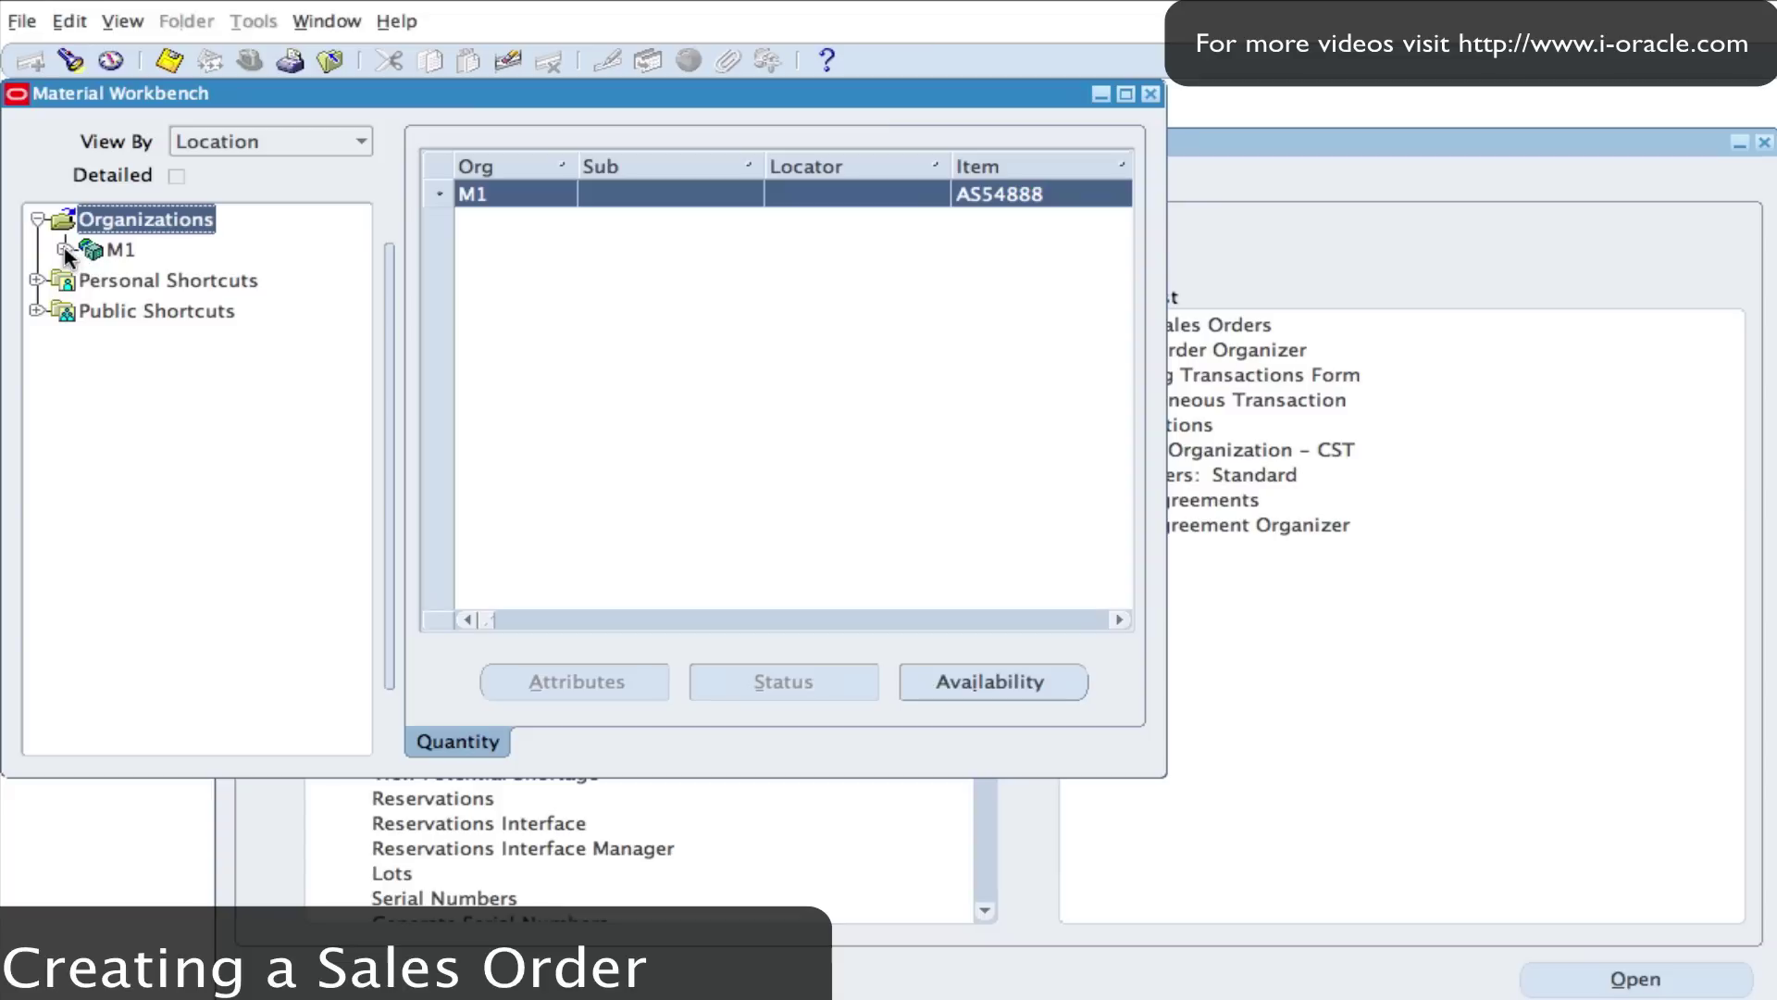
{"action": "left_click", "coordinate": [65, 250]}
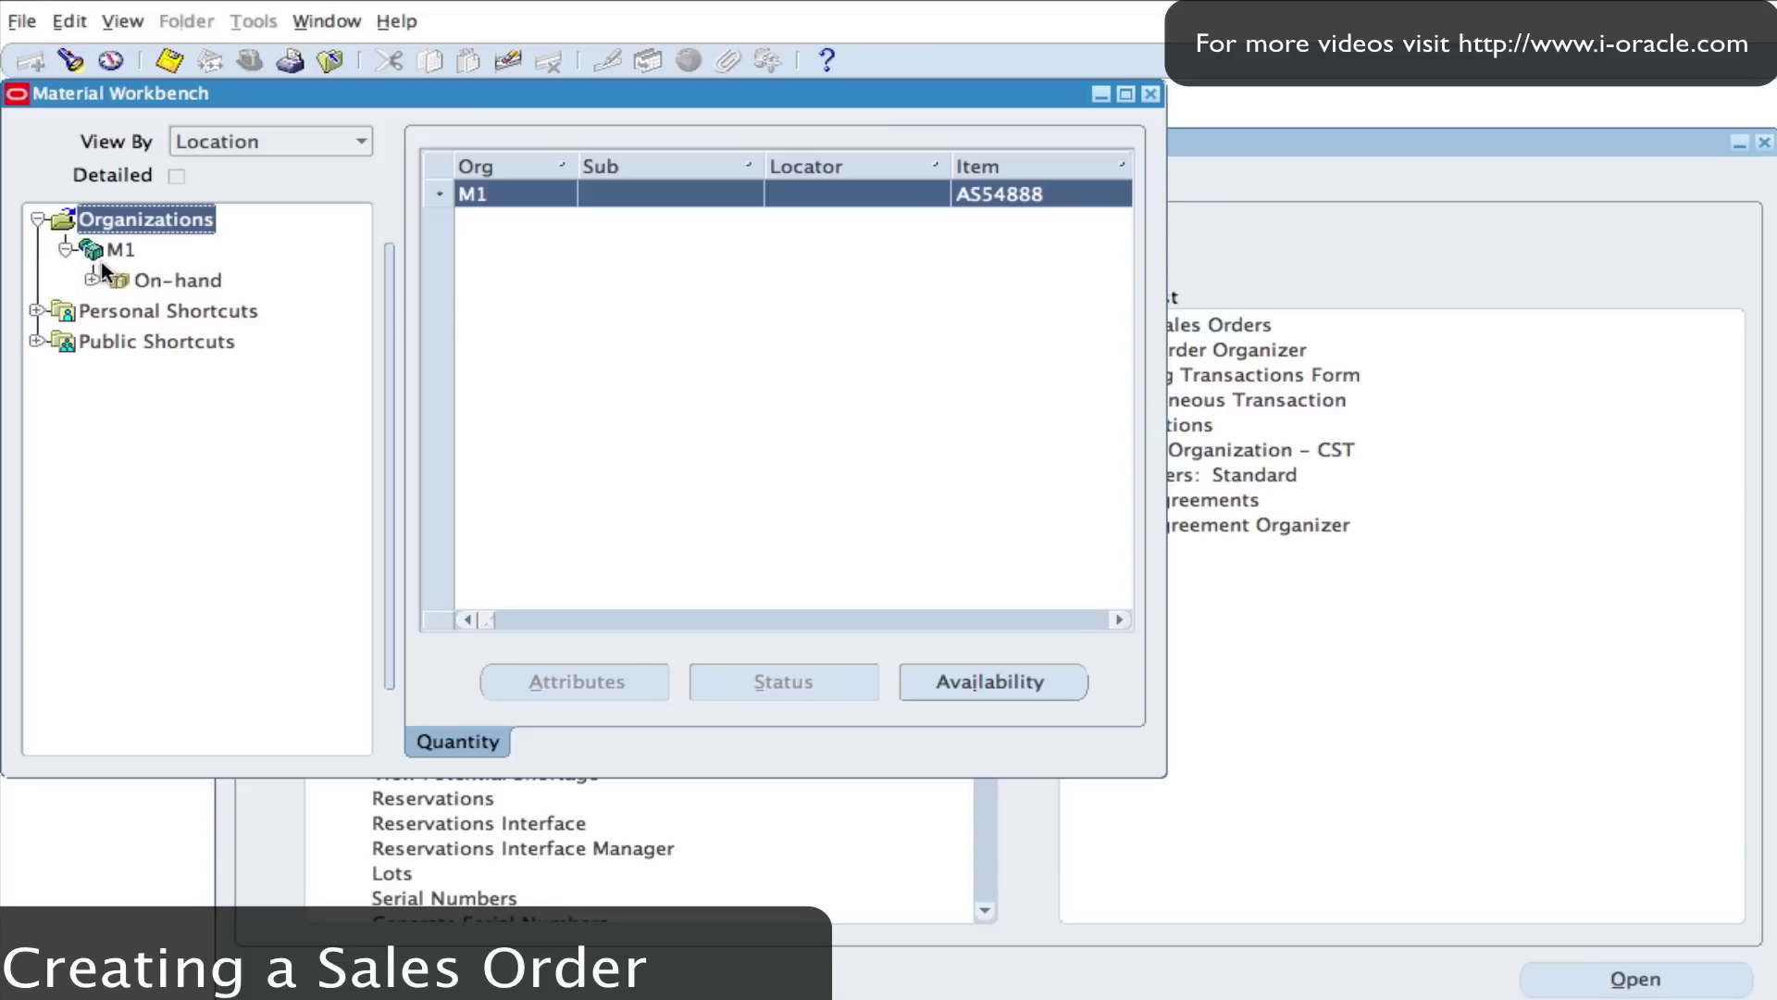
{"action": "left_click", "coordinate": [94, 280]}
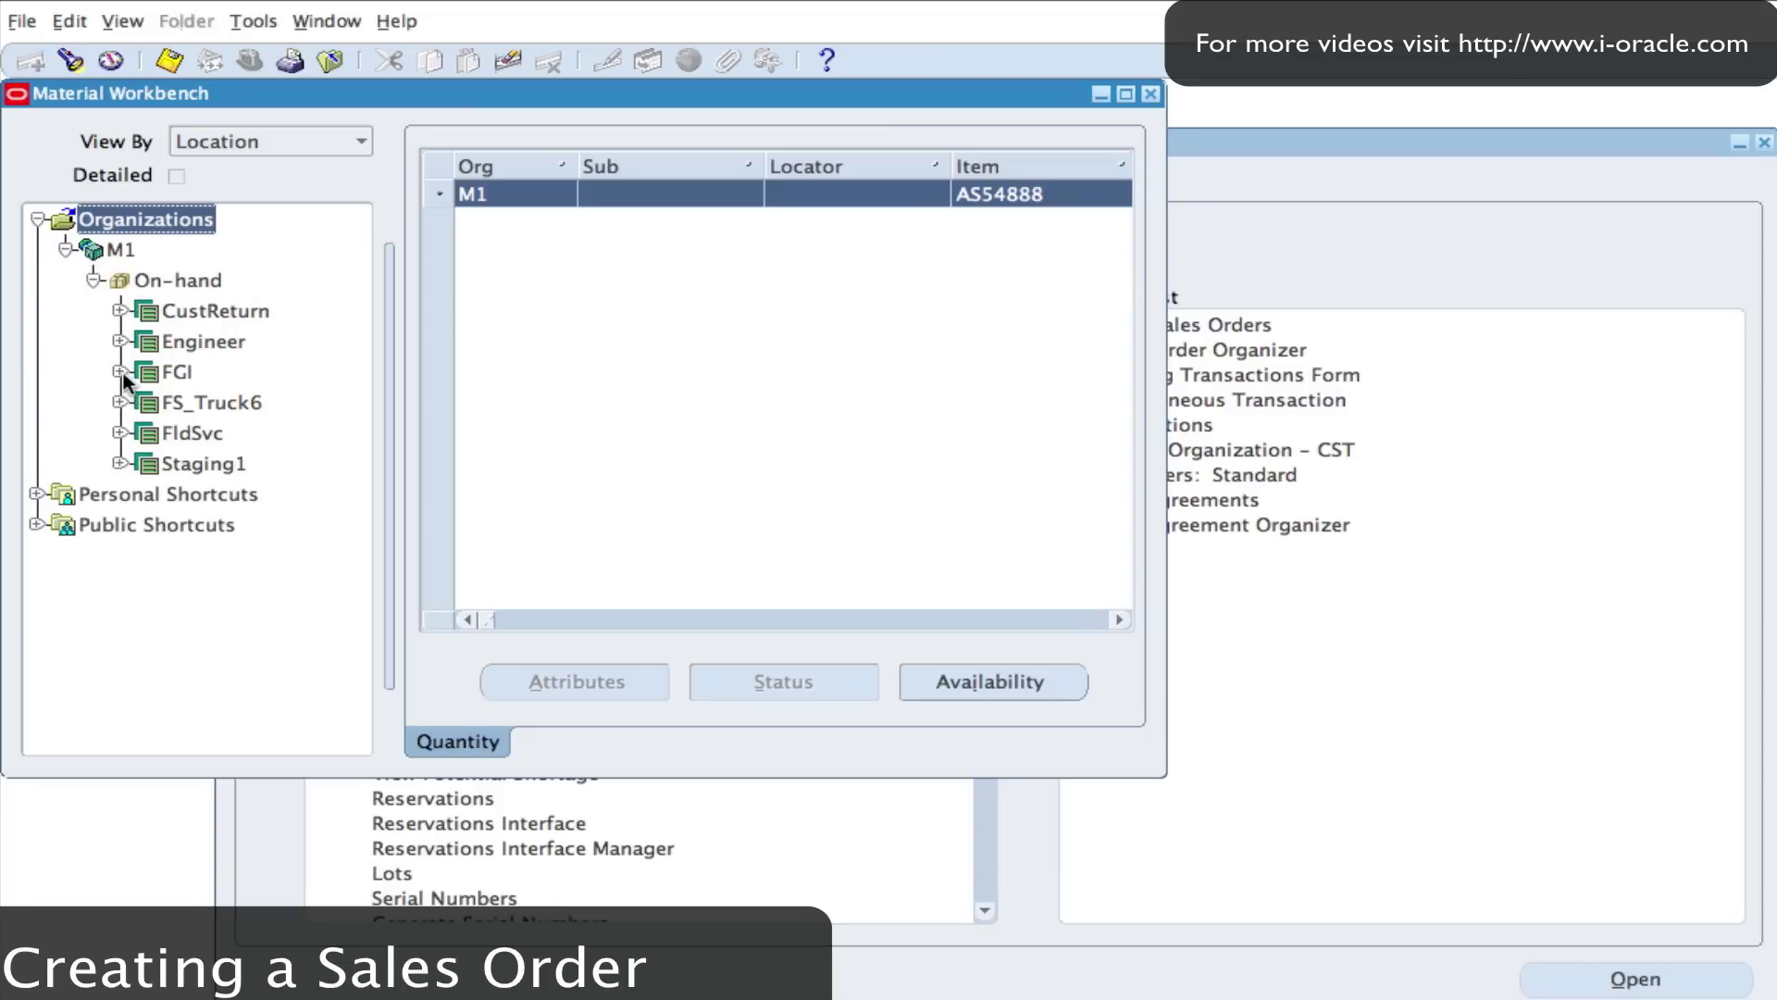
{"action": "left_click", "coordinate": [121, 401]}
{"action": "left_click", "coordinate": [213, 399]}
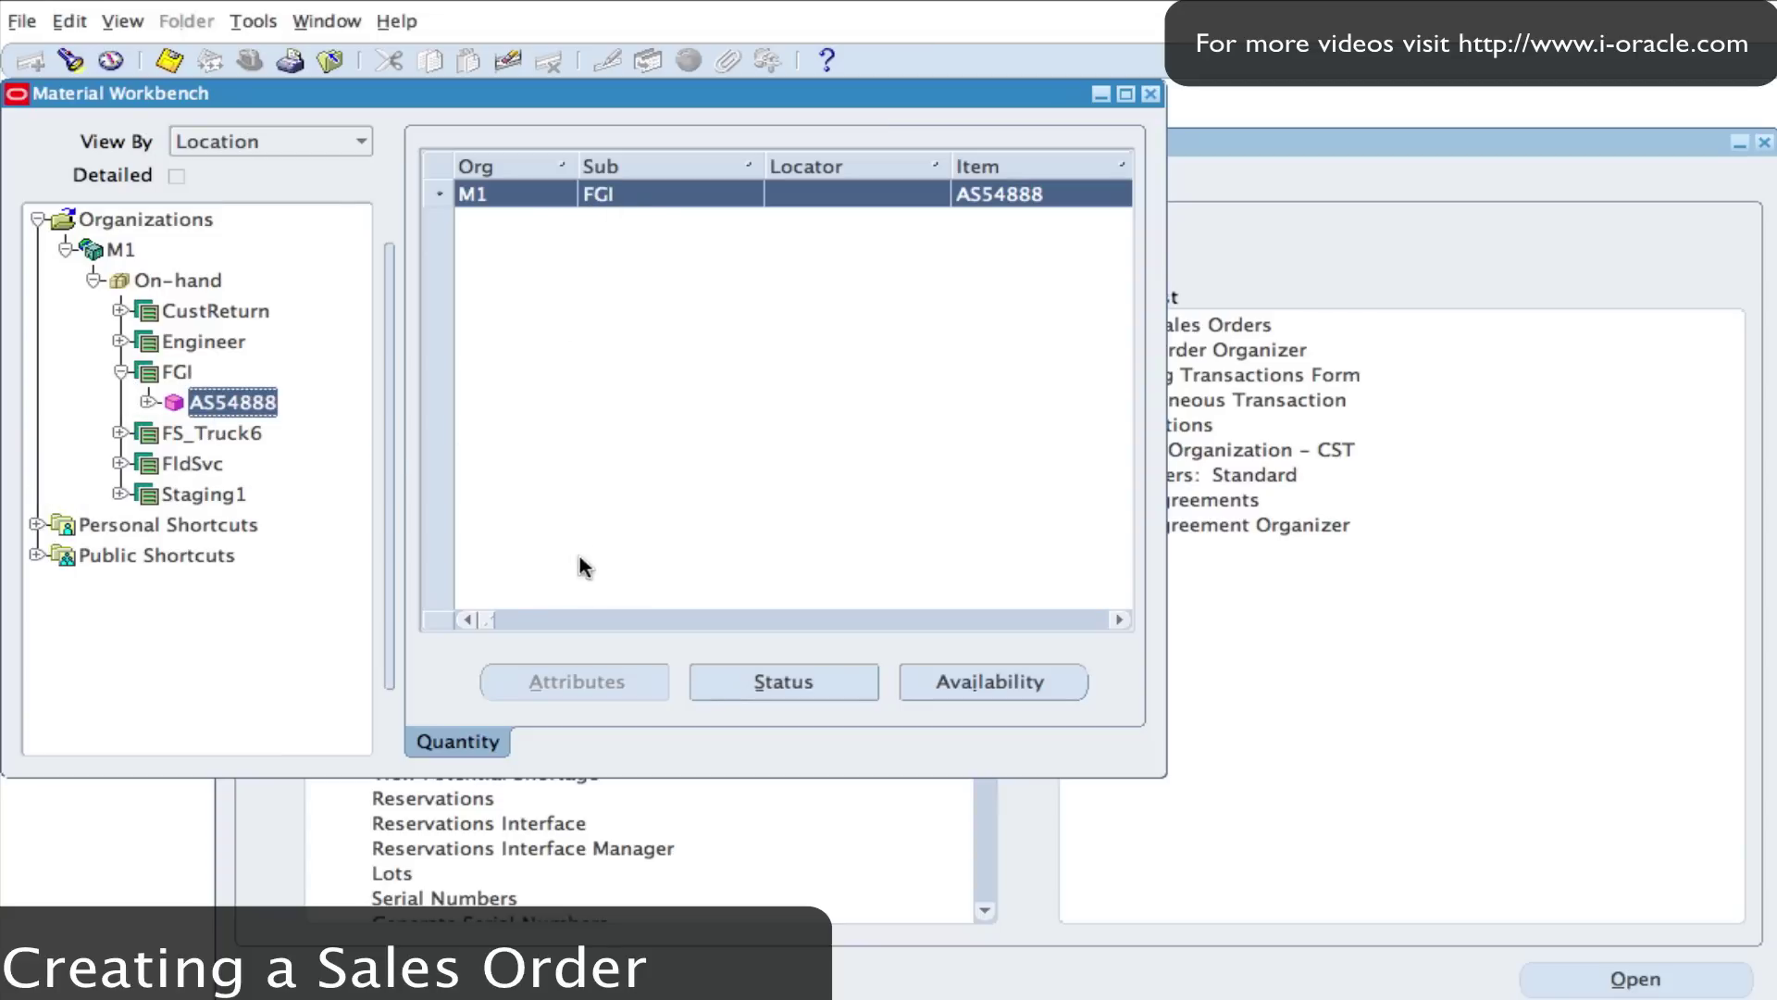
{"action": "left_click_drag", "start_coordinate": [486, 618], "coordinate": [570, 629]}
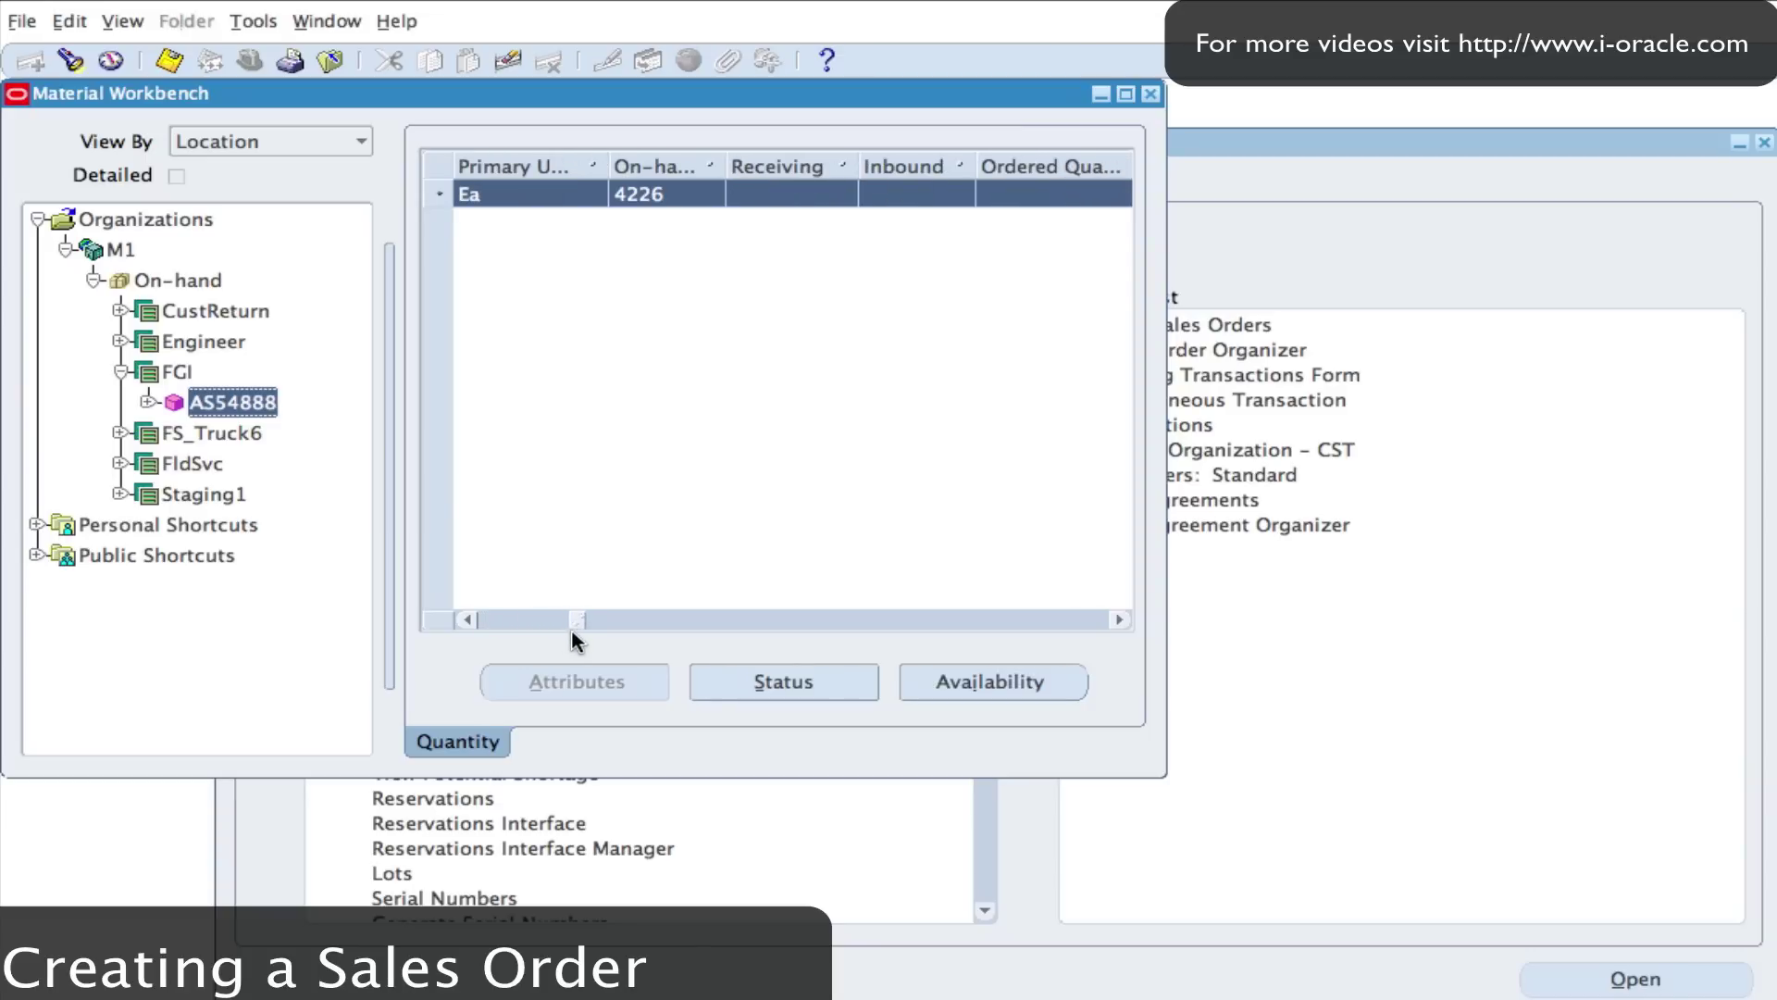
- Close the Material Workbench and open a new Sales Orders form from Orders, Returns
{"action": "left_click", "coordinate": [1151, 95]}
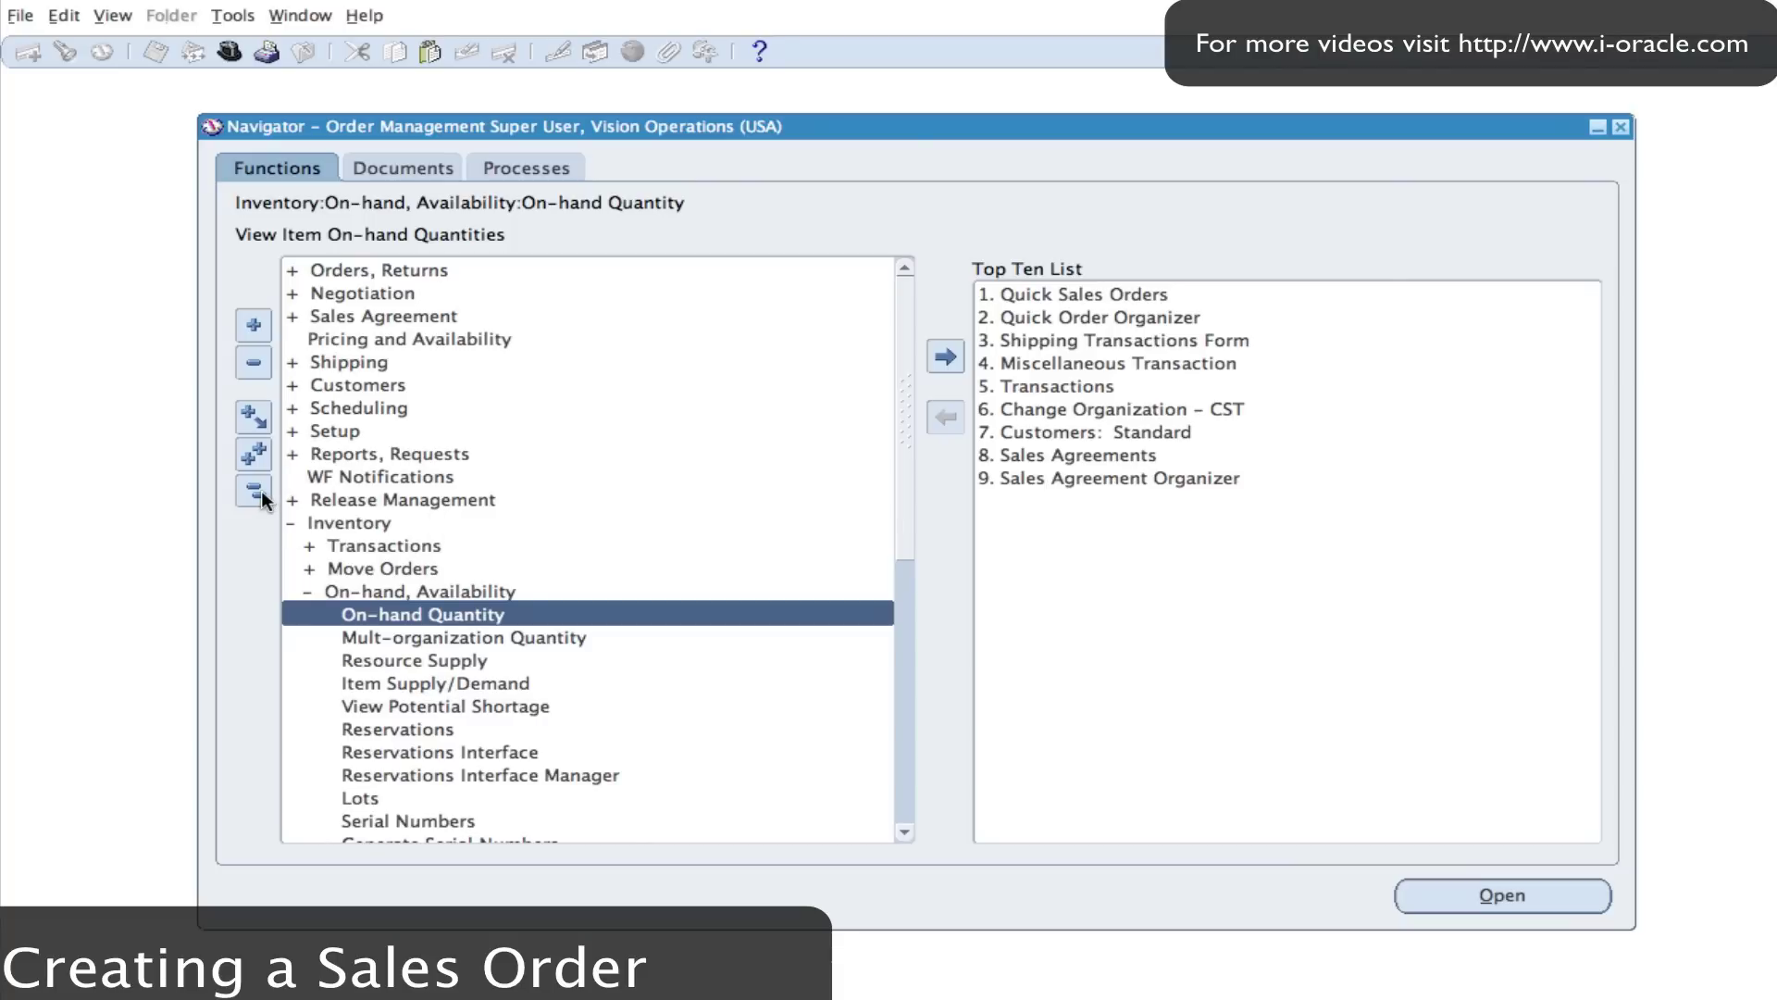
{"action": "left_click", "coordinate": [261, 493]}
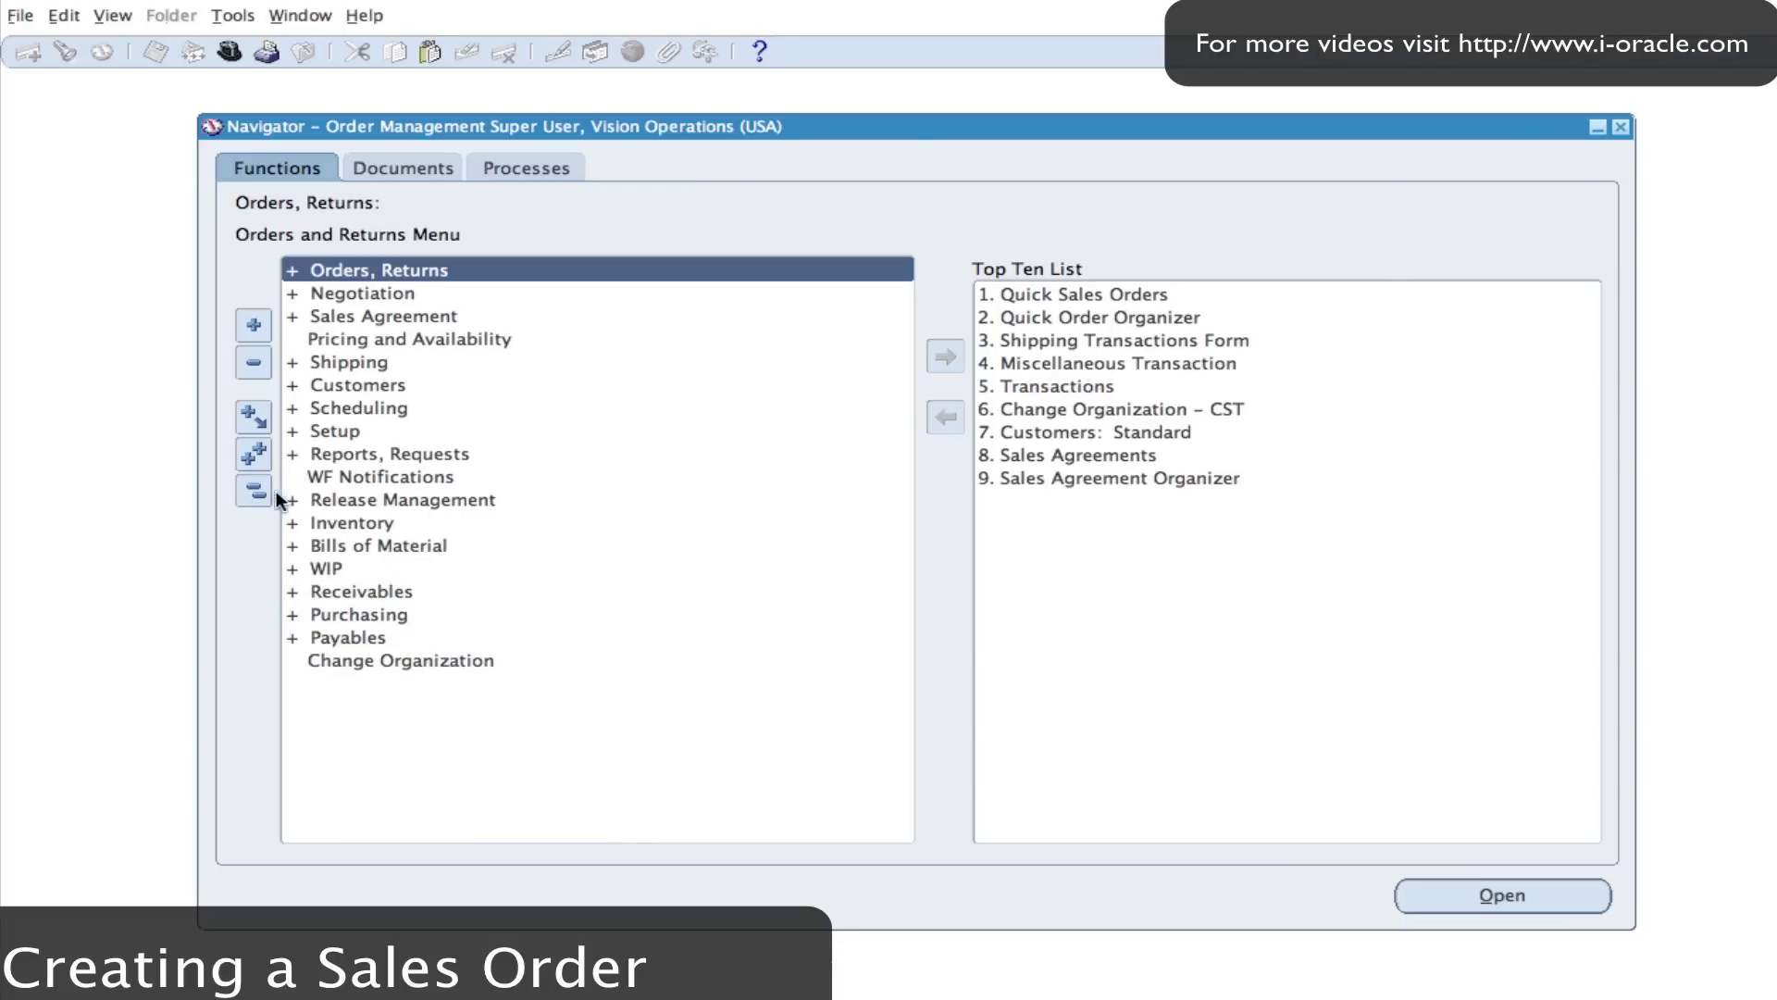
{"action": "double_click", "coordinate": [366, 268]}
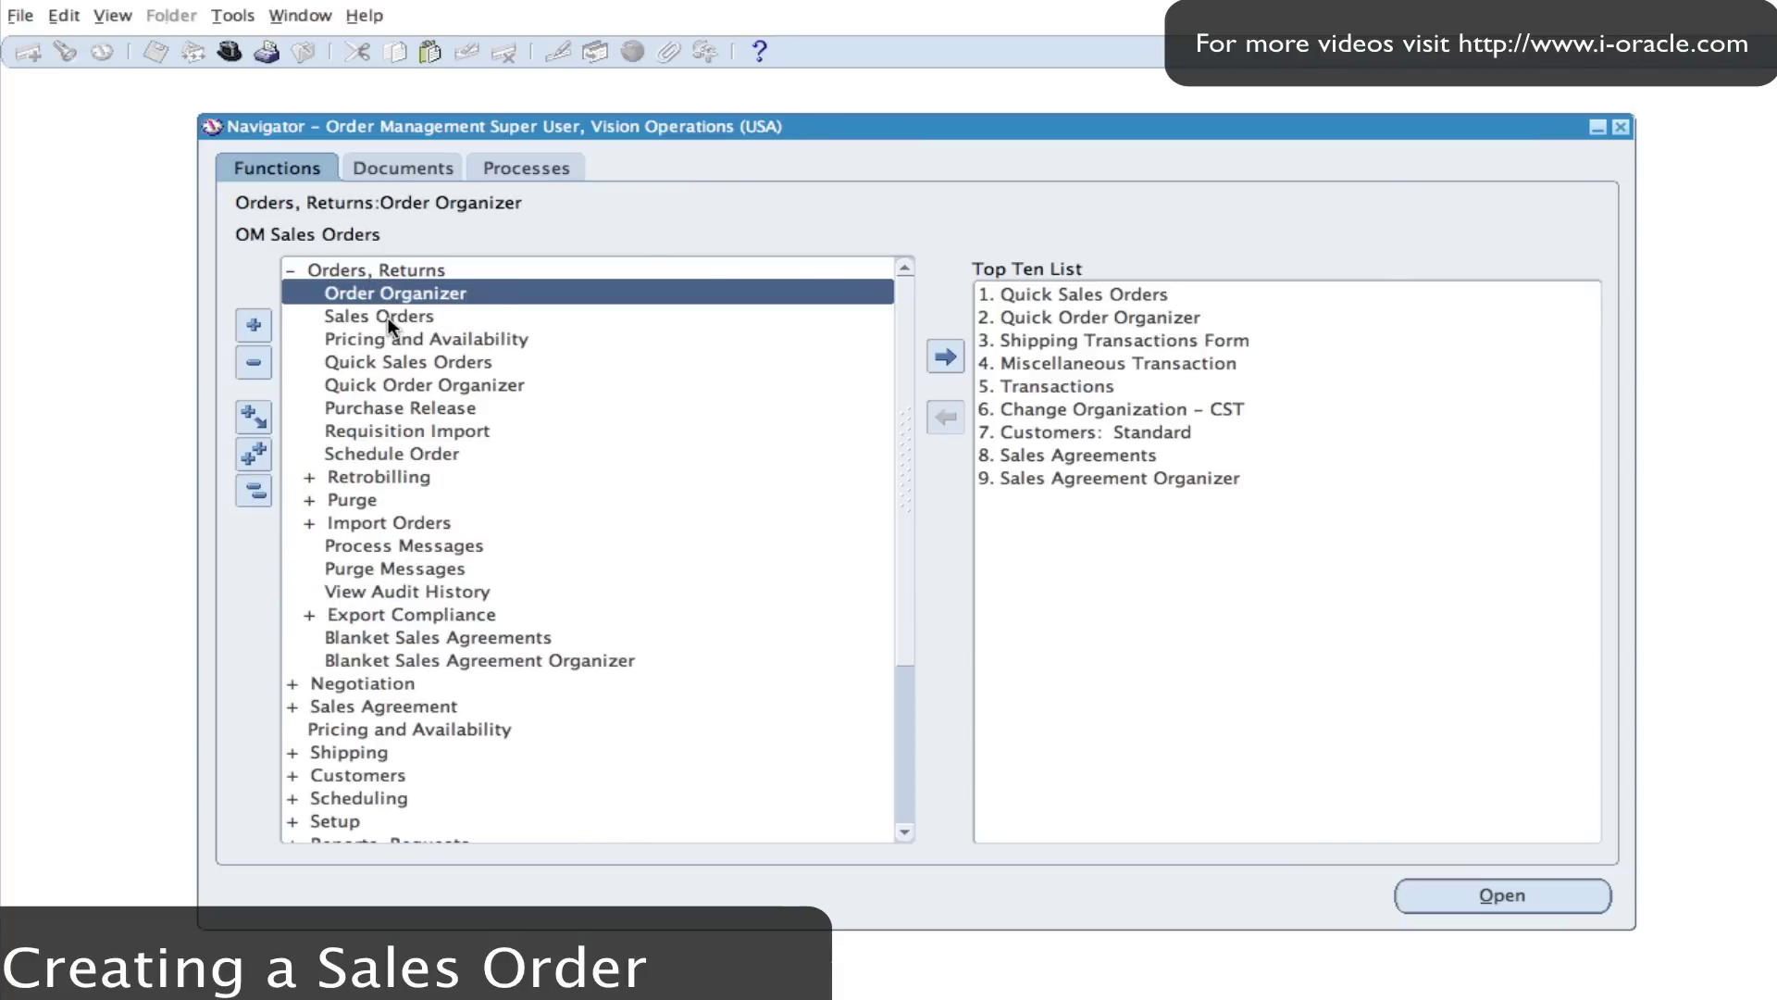
{"action": "left_click", "coordinate": [388, 316]}
{"action": "left_click", "coordinate": [436, 317]}
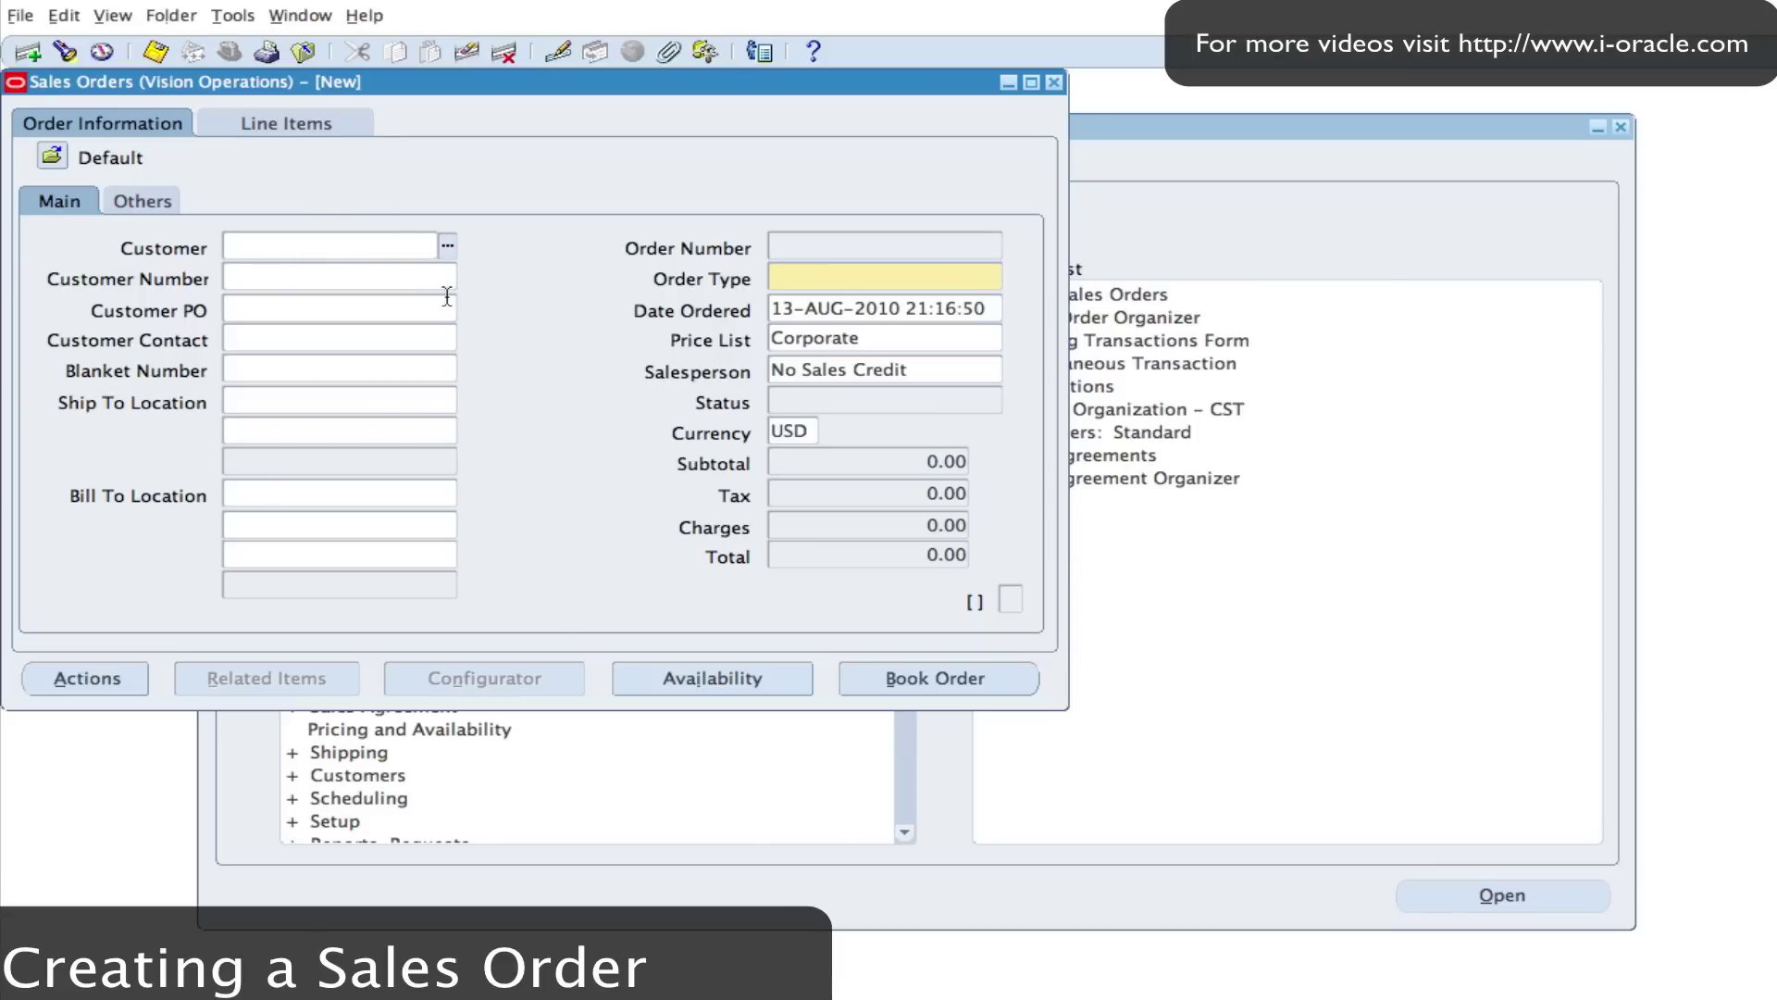
- Search customers matching 'A%' and choose A. C. Networks as the order's customer
{"action": "left_click", "coordinate": [448, 246]}
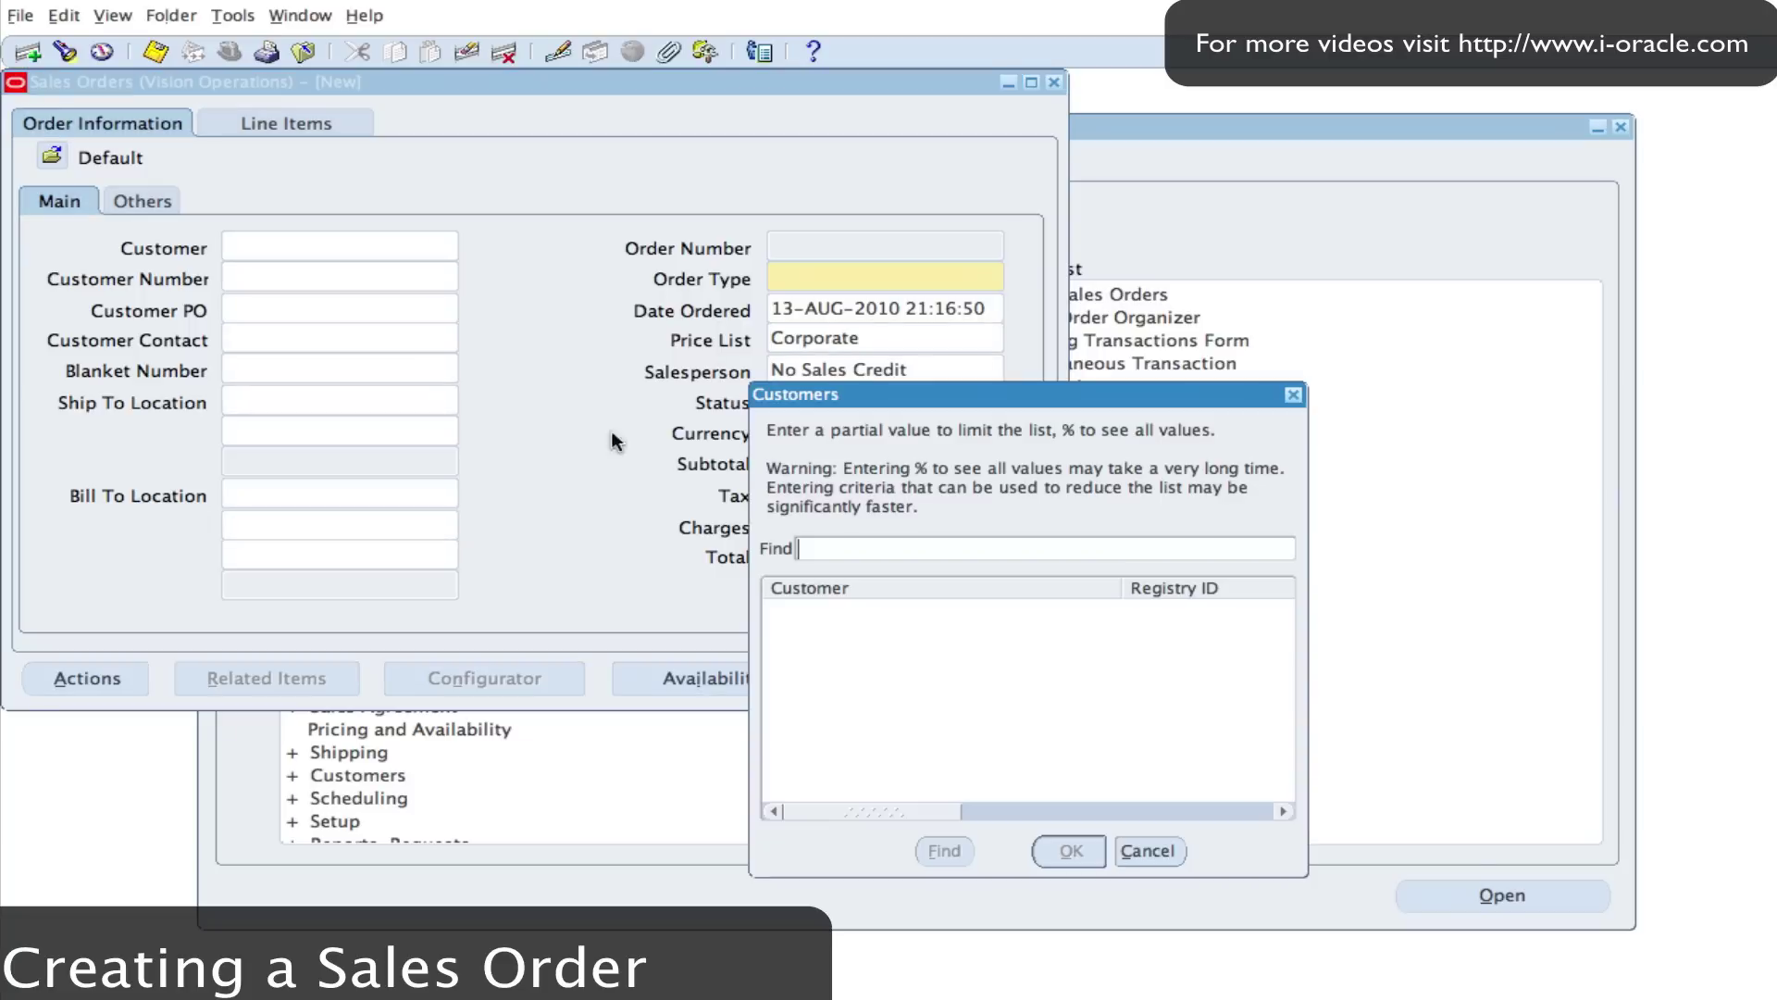
{"action": "type", "text": "A%"}
{"action": "left_click", "coordinate": [944, 851]}
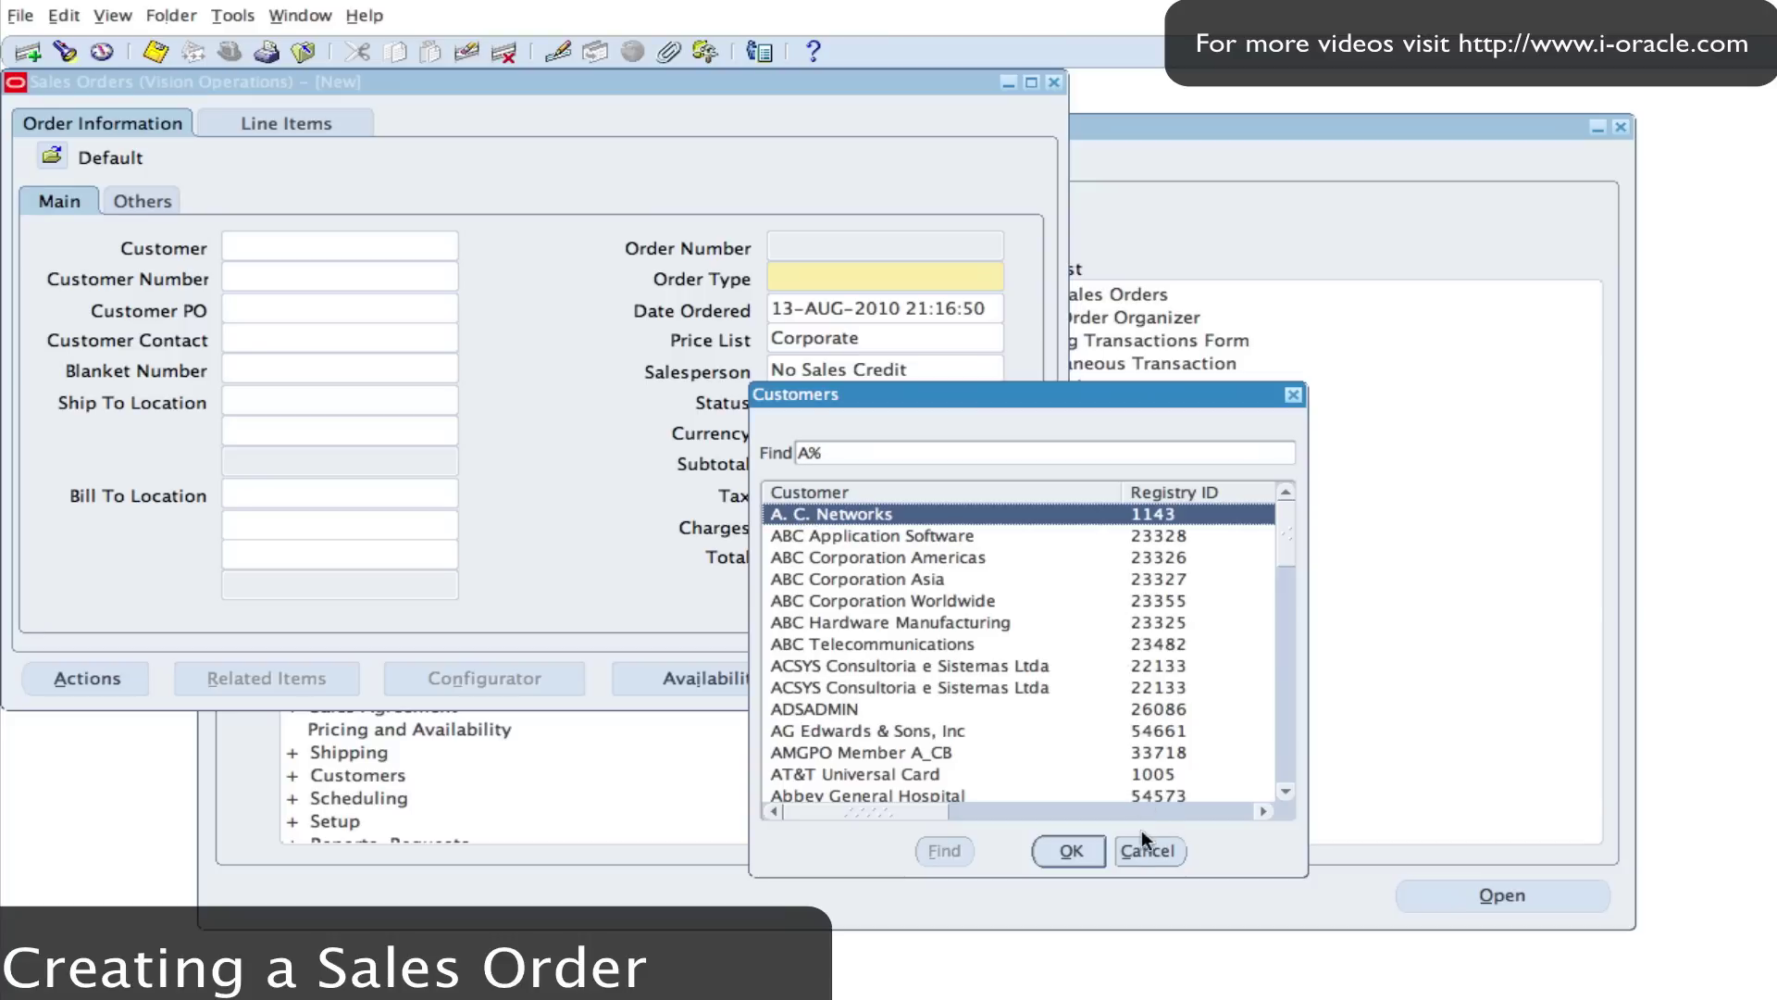
{"action": "left_click", "coordinate": [1071, 850]}
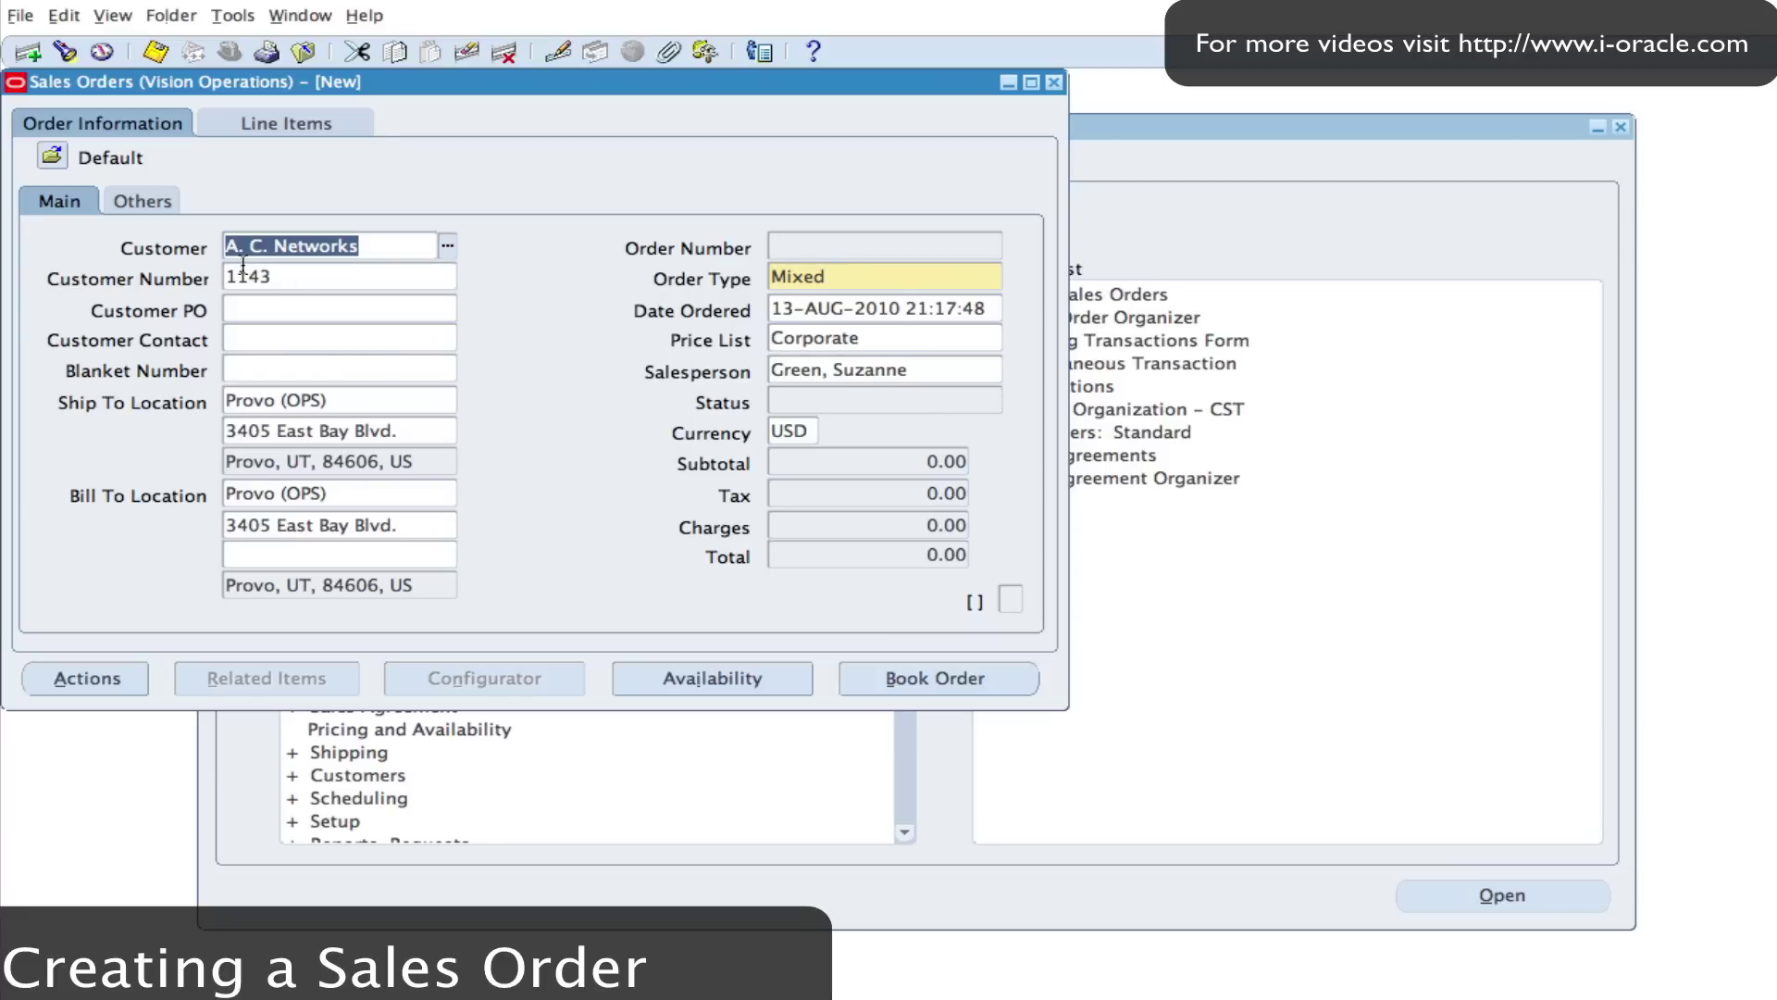
- Review the Others details: 30 NET terms, warehouse M1, DHL, Prepay & Add freight
{"action": "left_click", "coordinate": [144, 203]}
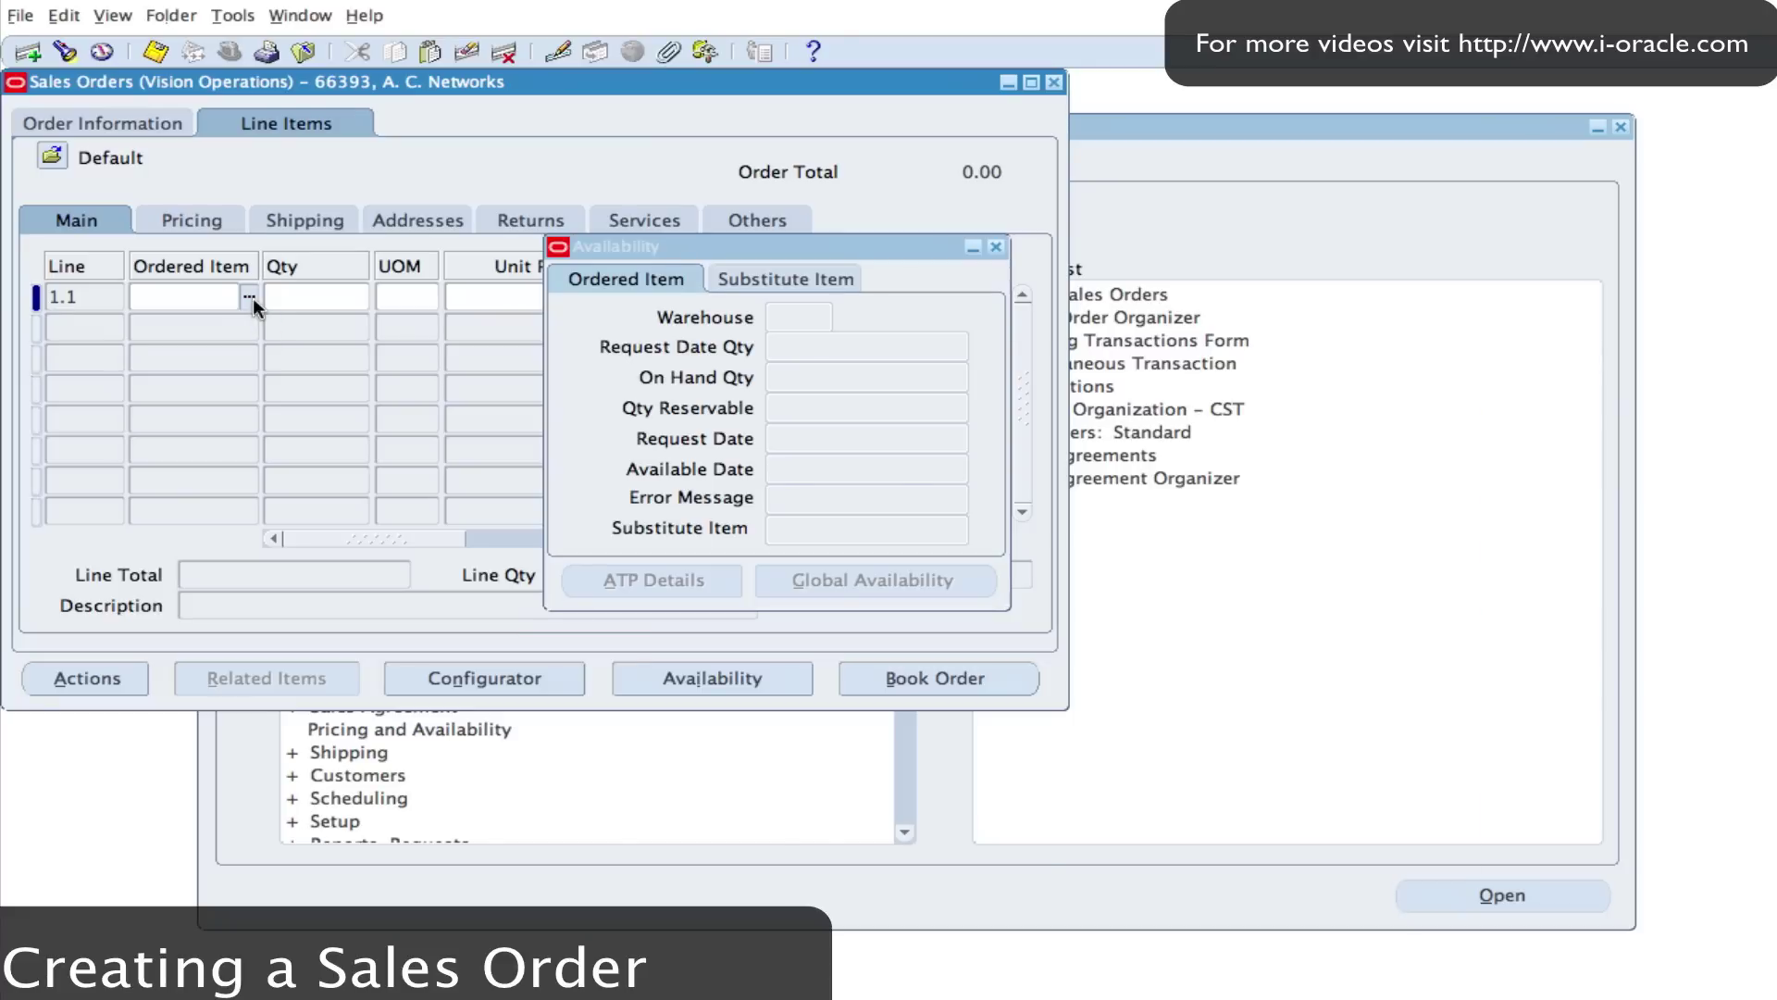
- Search the items list for AS54888 and set Sentinel Standard Desktop as line 1.1's item
{"action": "left_click", "coordinate": [251, 297]}
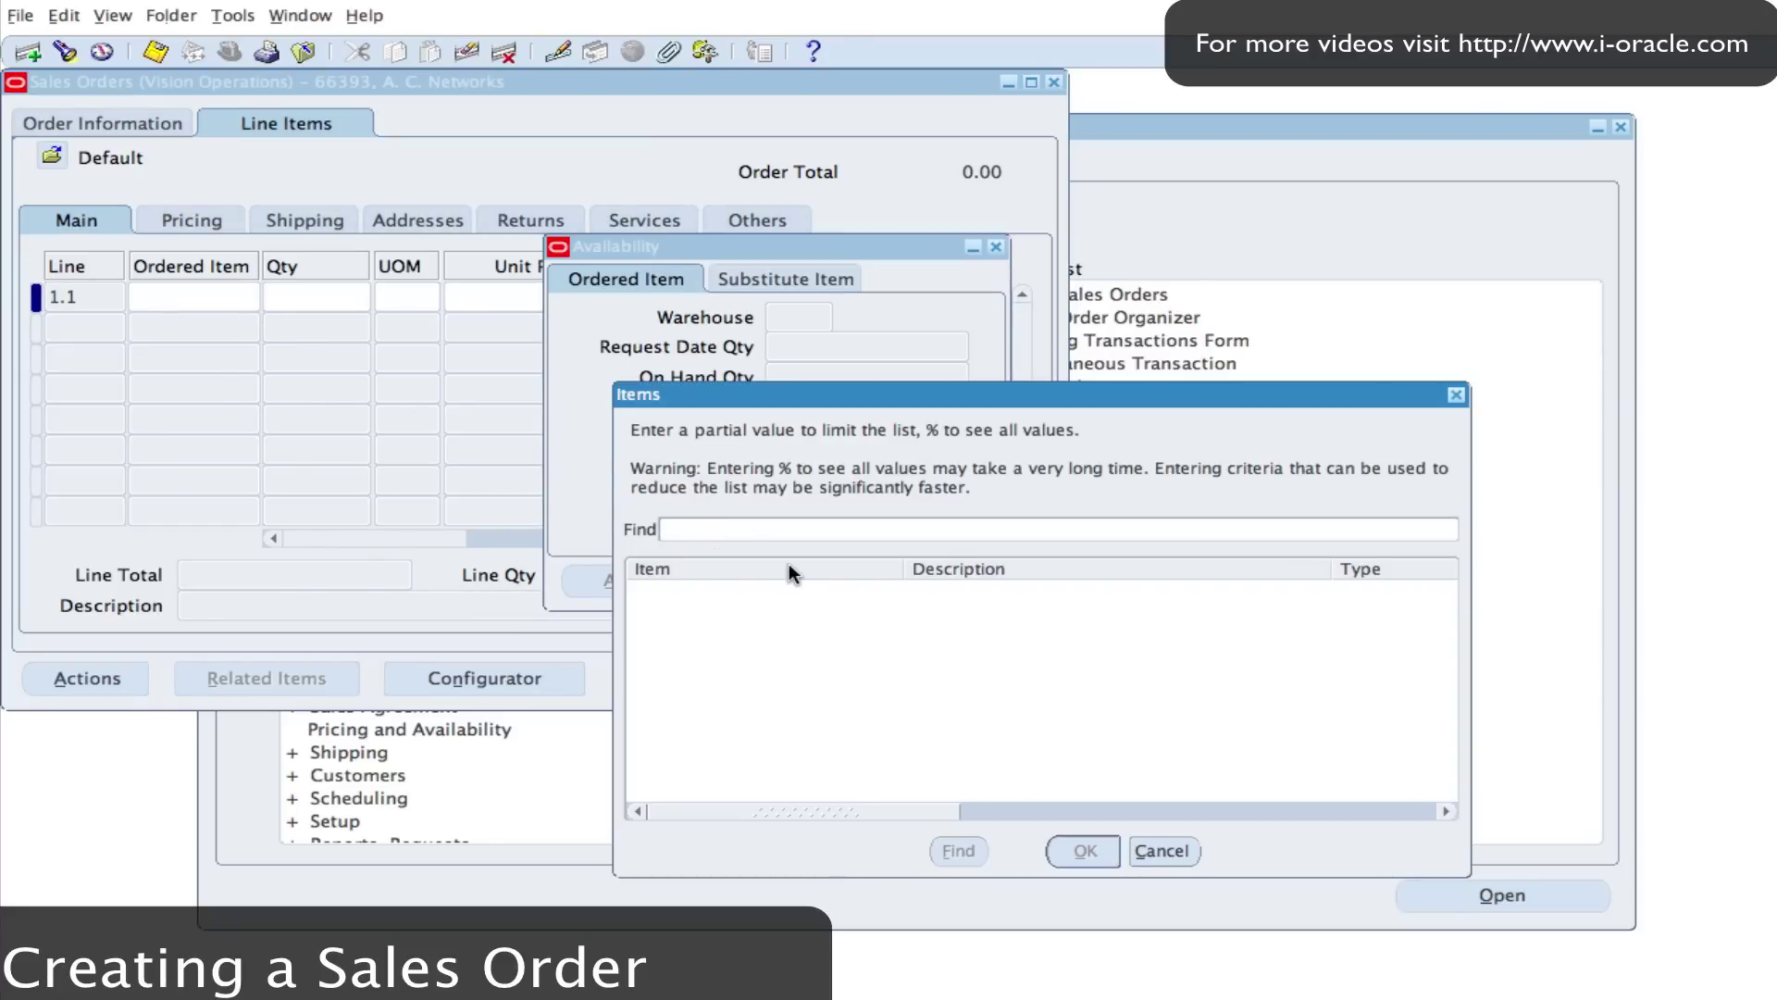
{"action": "type", "text": "AS54888"}
{"action": "left_click", "coordinate": [959, 851]}
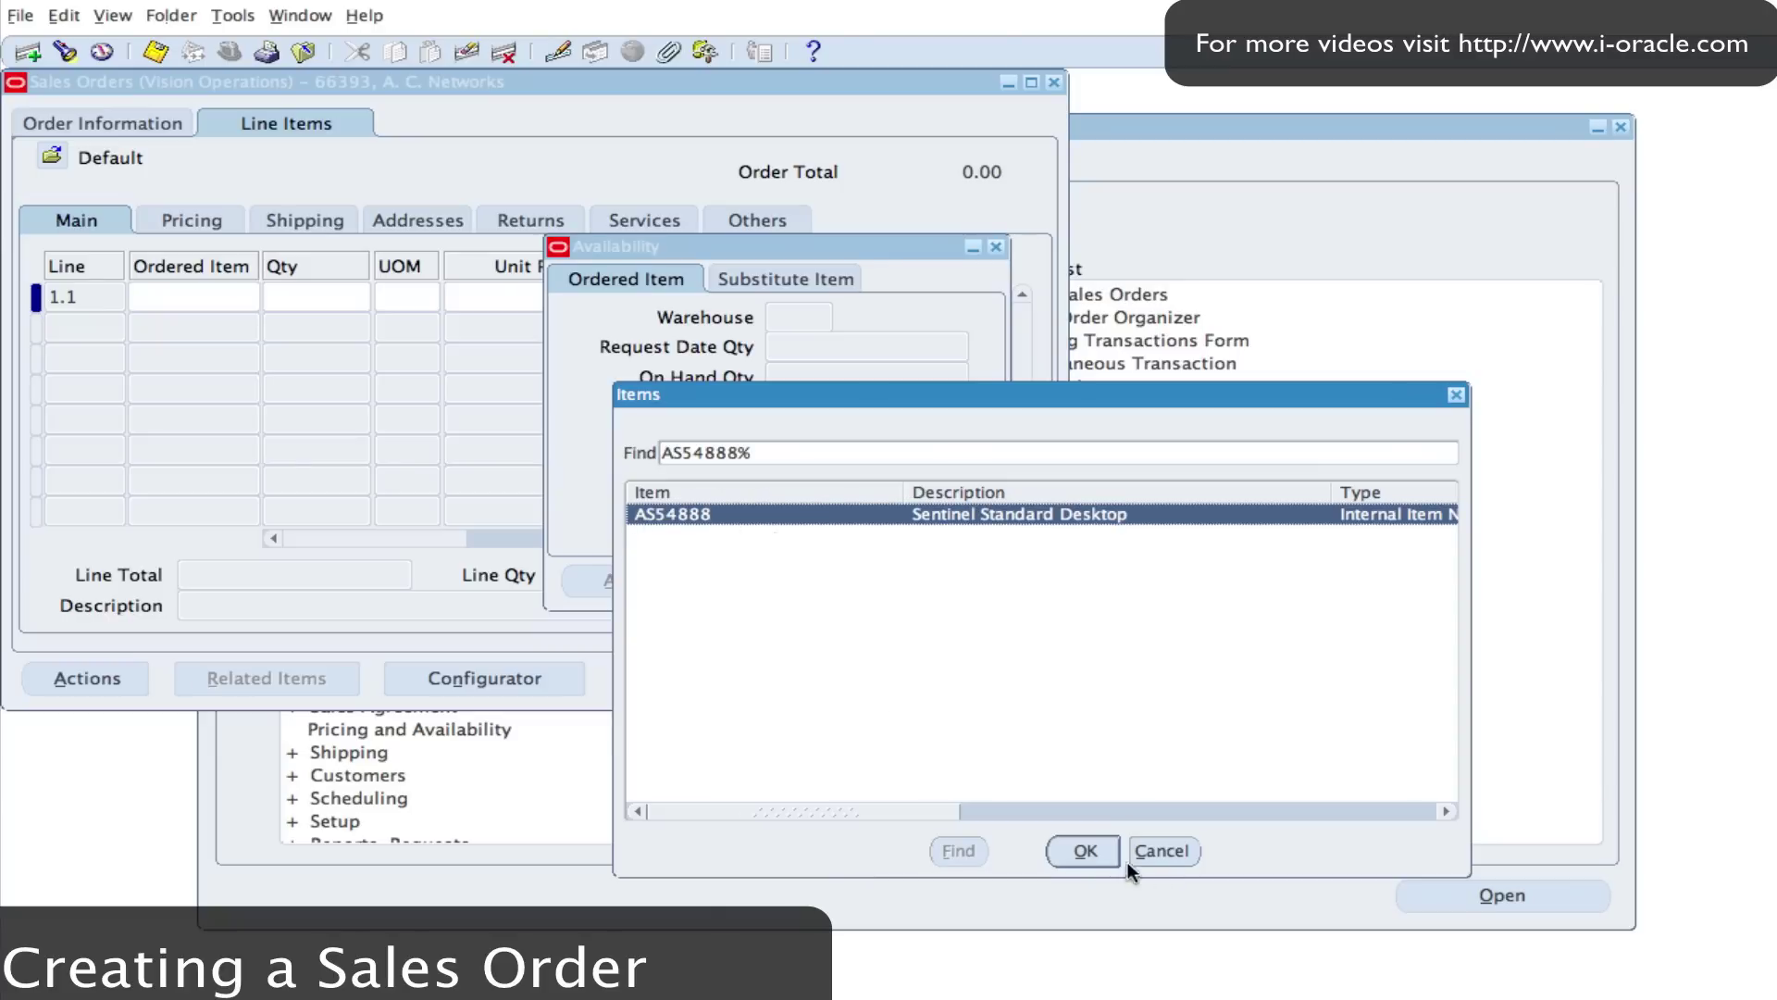
{"action": "left_click", "coordinate": [1088, 850]}
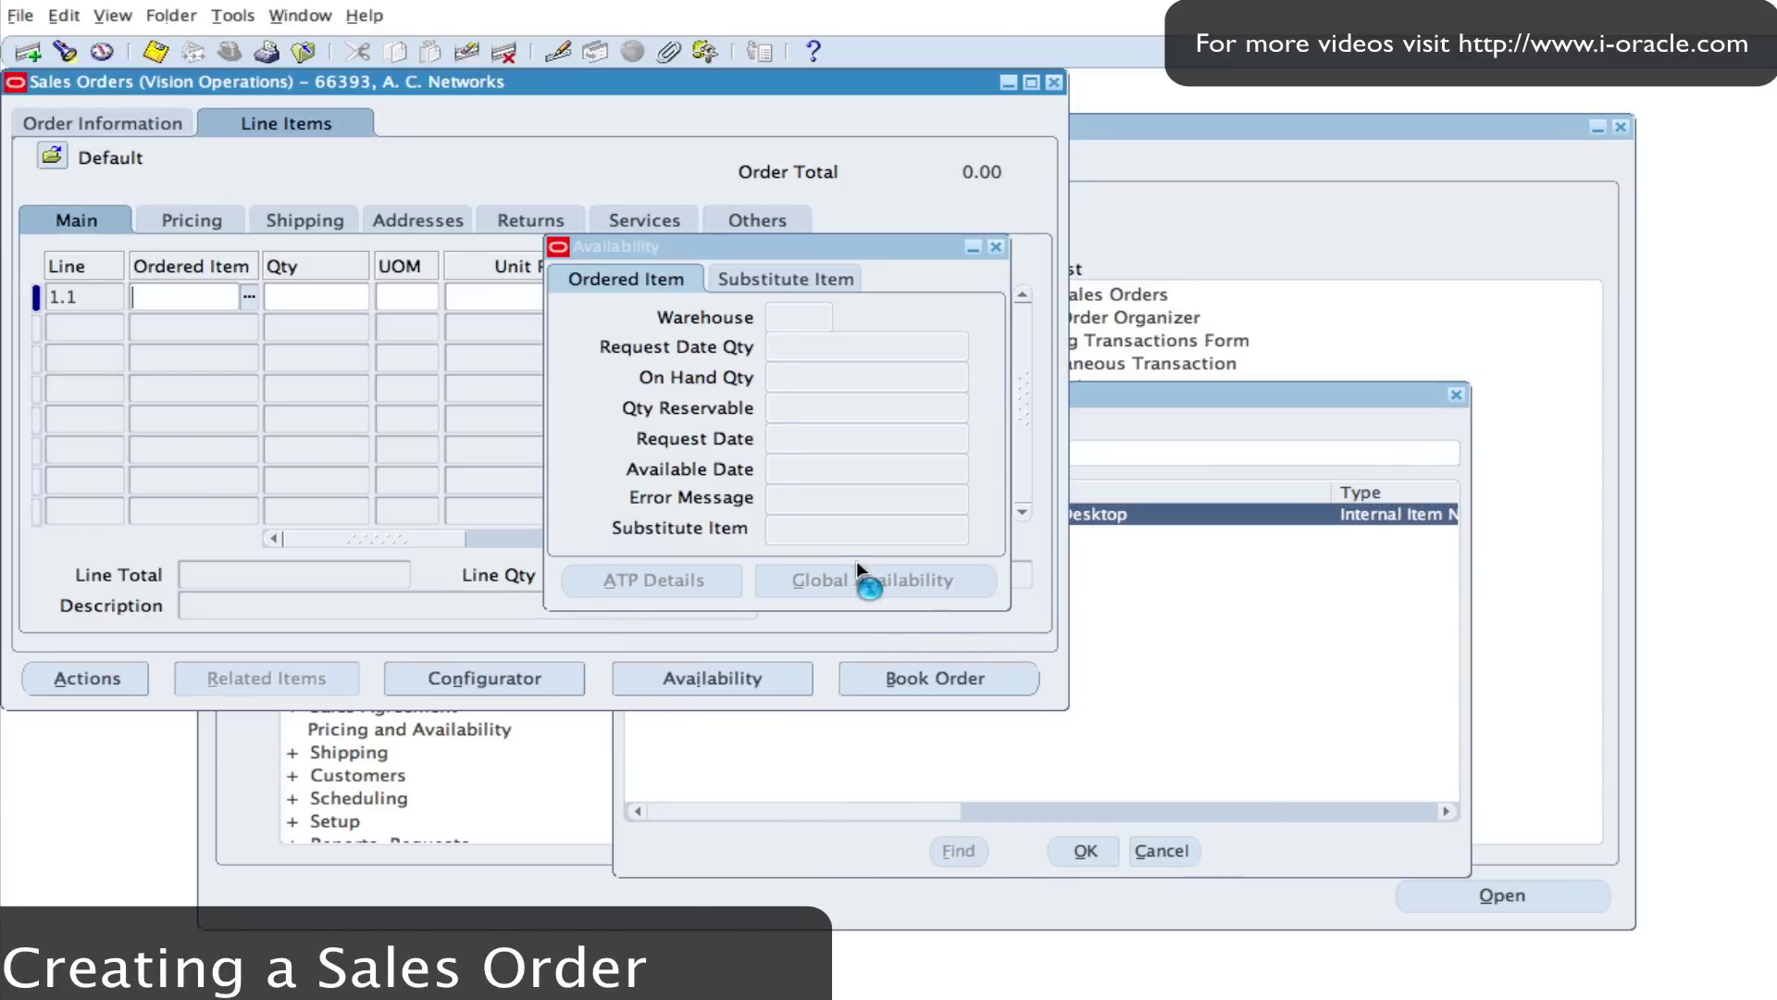
- Enter quantity 2 on line 1.1 so it prices at 1,599.00 each
{"action": "left_click", "coordinate": [302, 297]}
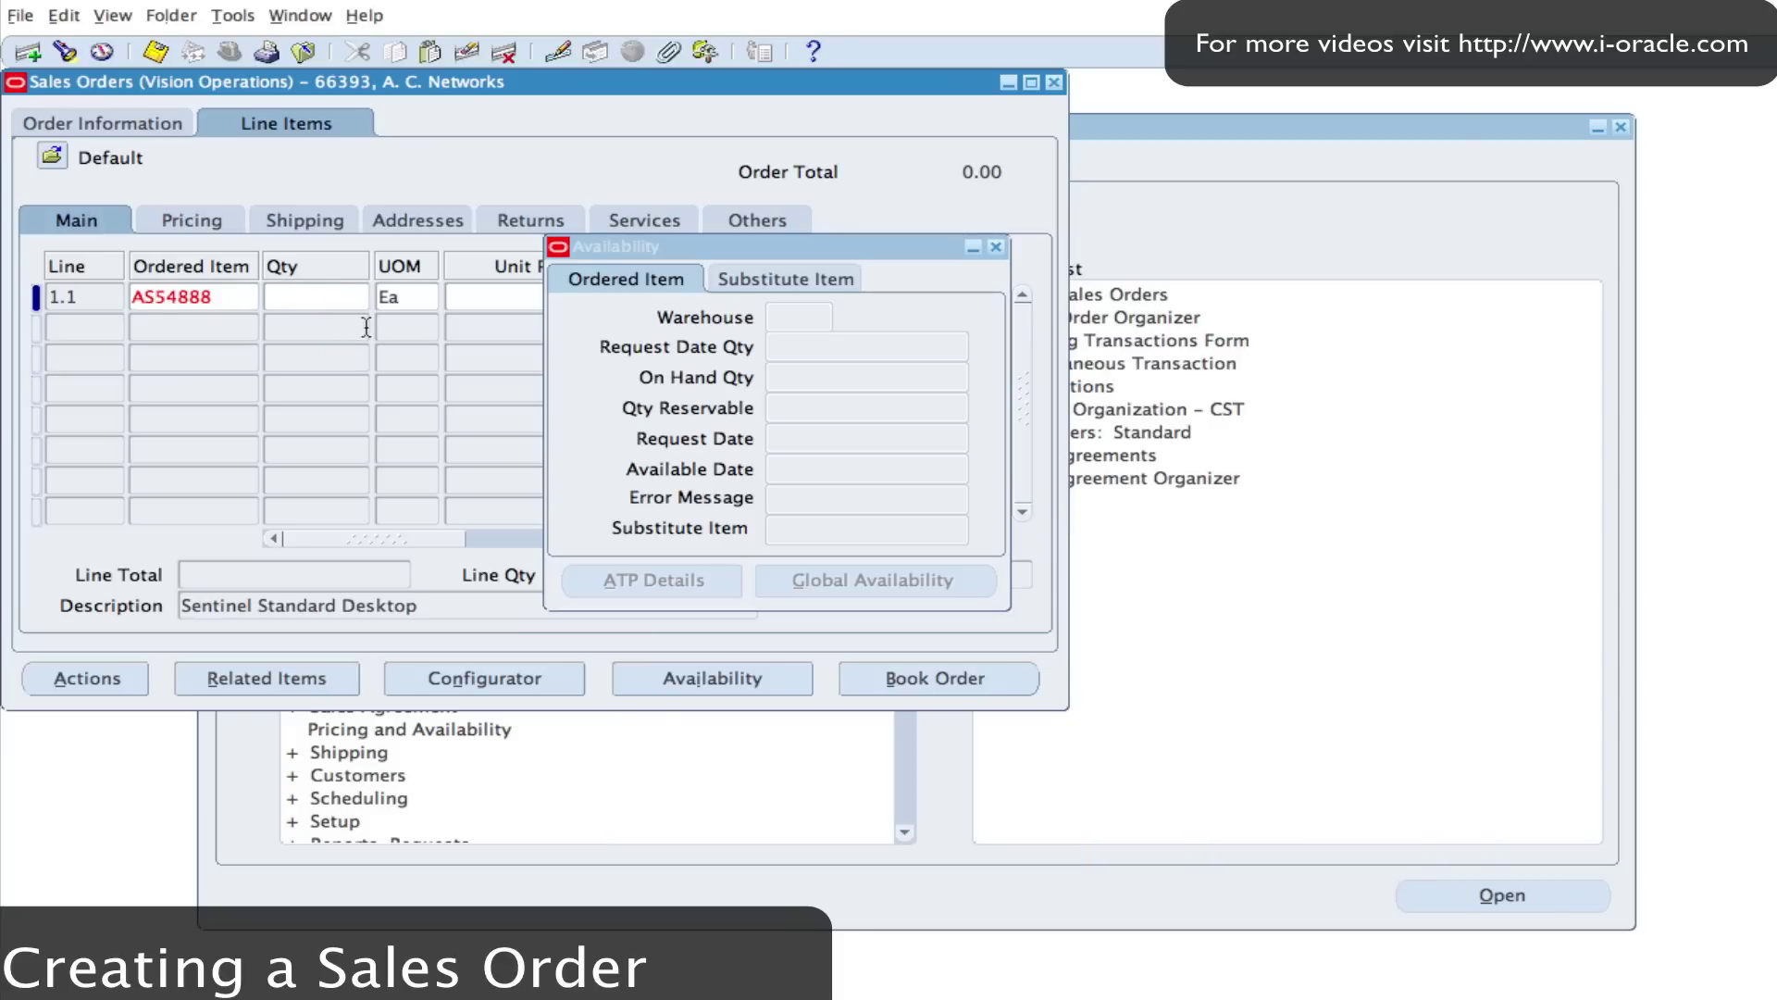
{"action": "type", "text": "2"}
{"action": "left_click_drag", "start_coordinate": [754, 248], "coordinate": [1292, 261]}
{"action": "left_click", "coordinate": [479, 295]}
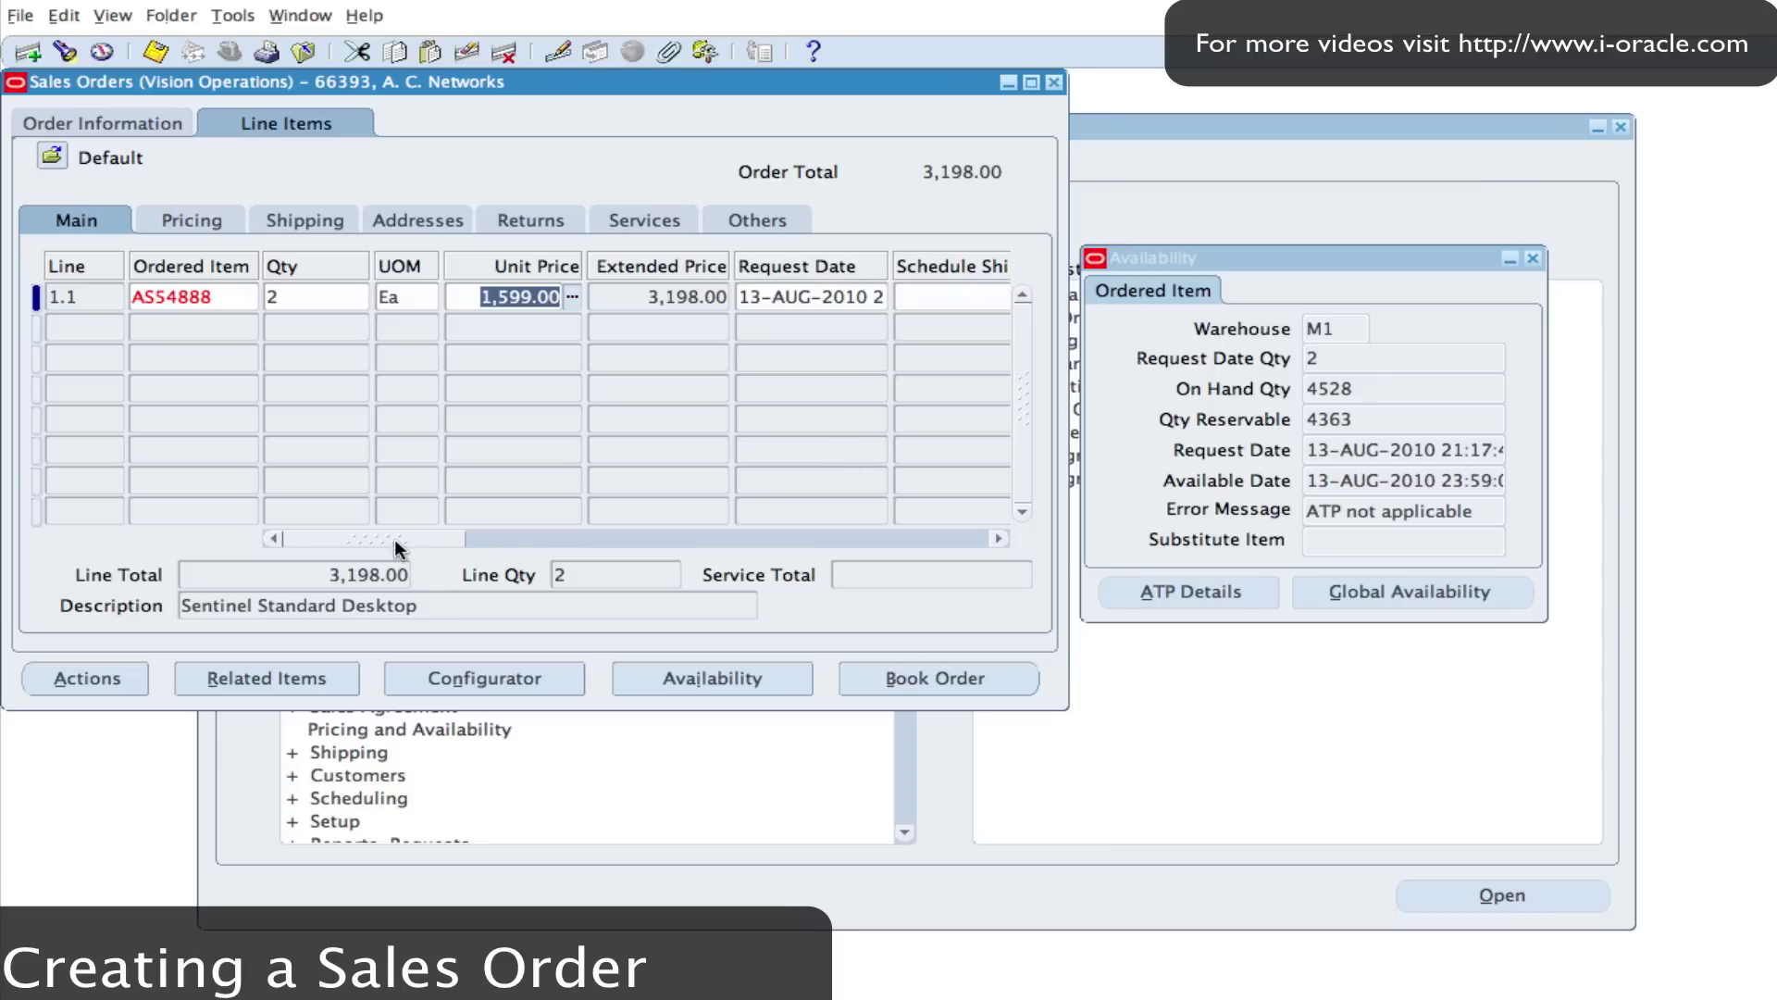
- Scroll line 1.1's main columns, then view pricing: 3,198.00 extended, Corporate price list, 30 NET
{"action": "left_click_drag", "start_coordinate": [396, 548], "coordinate": [632, 563]}
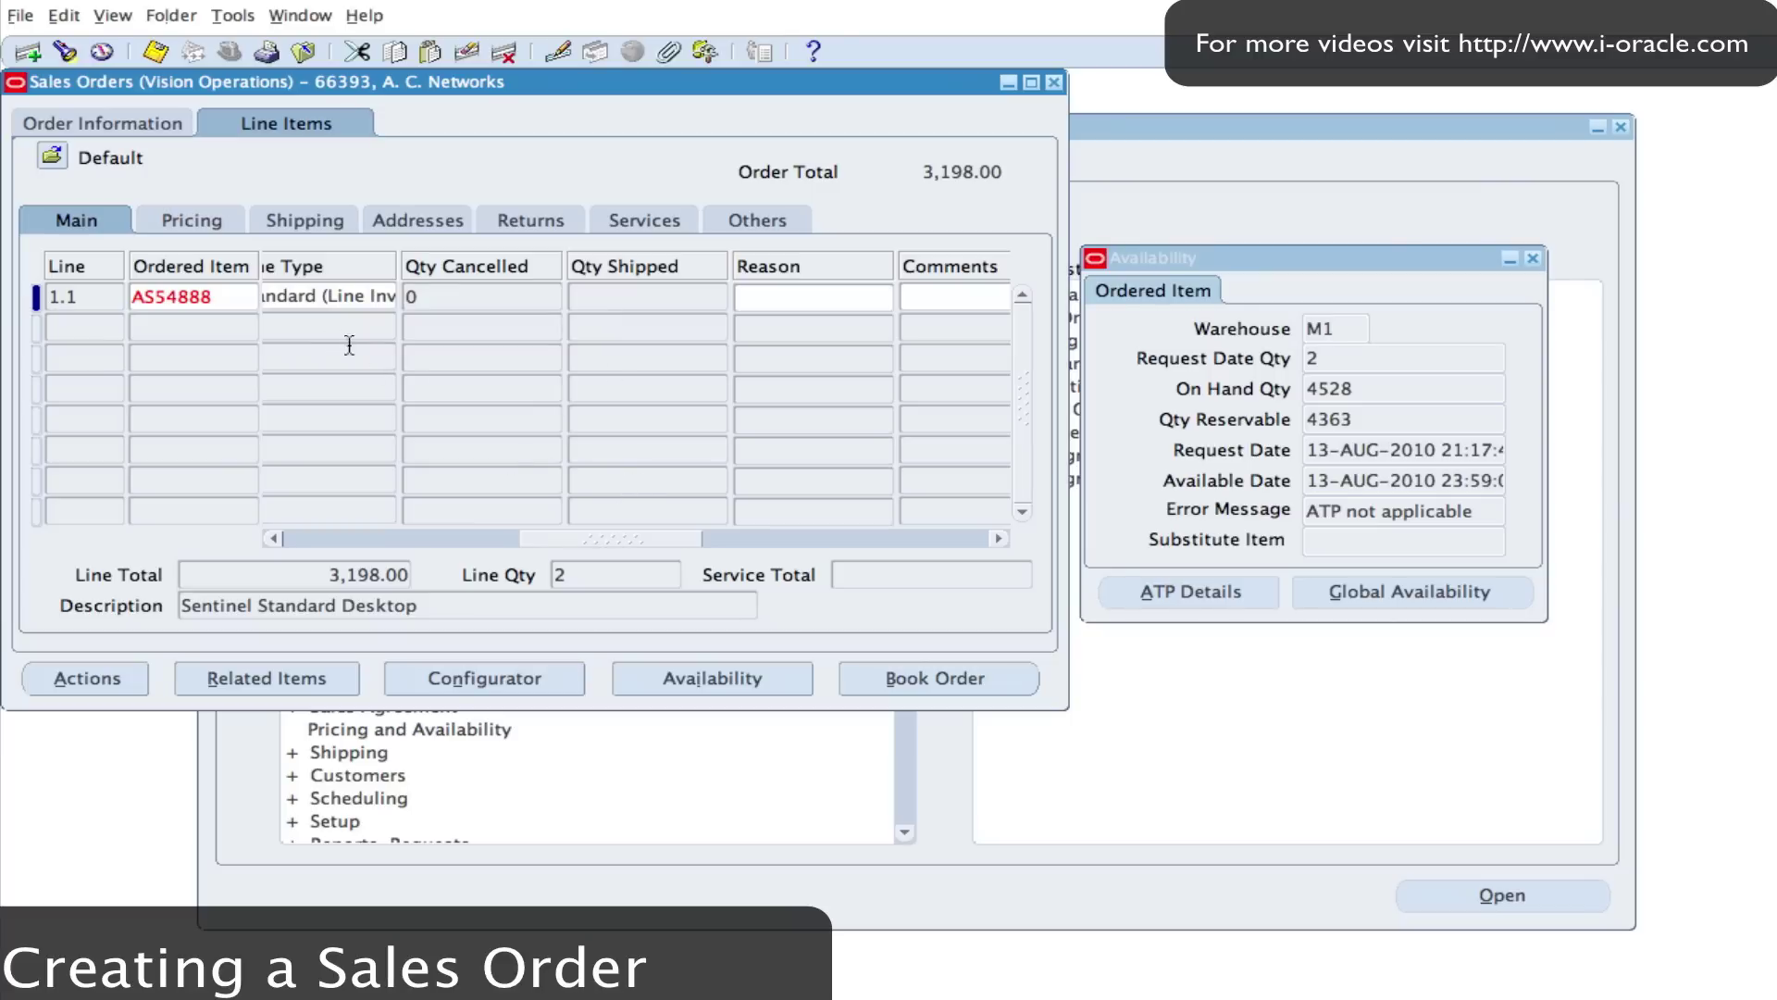
{"action": "left_click_drag", "start_coordinate": [611, 535], "coordinate": [762, 548]}
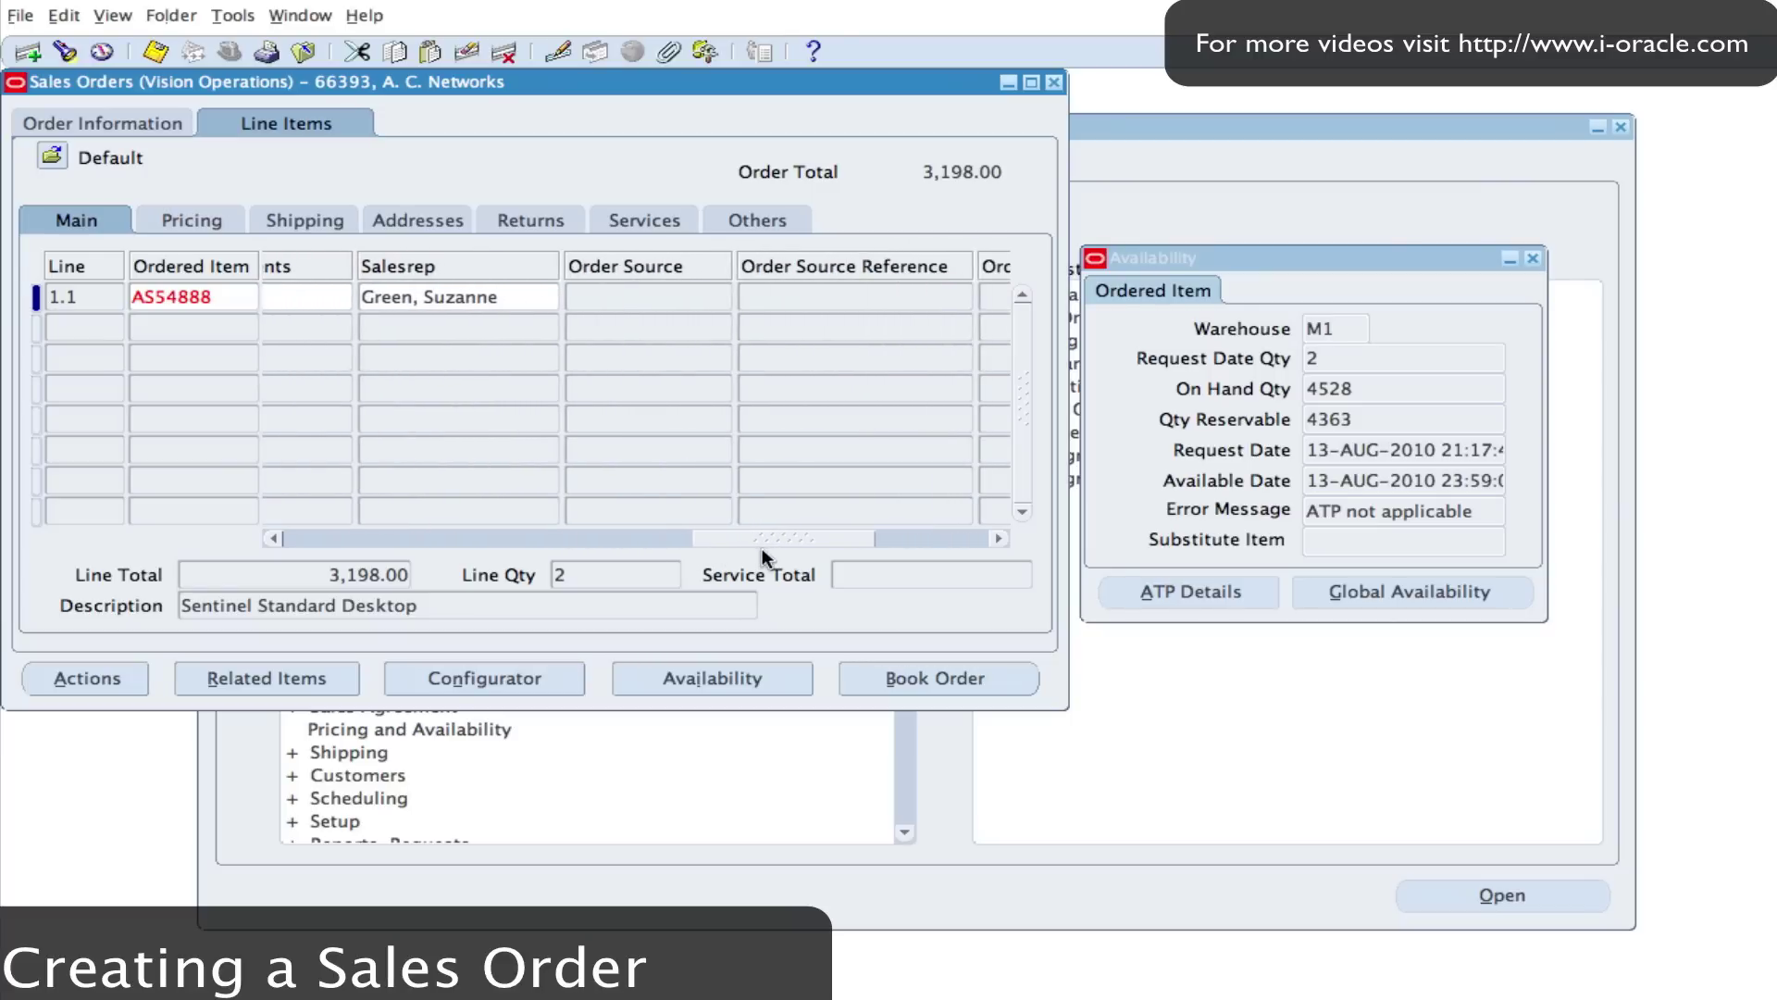
{"action": "left_click_drag", "start_coordinate": [763, 548], "coordinate": [909, 552]}
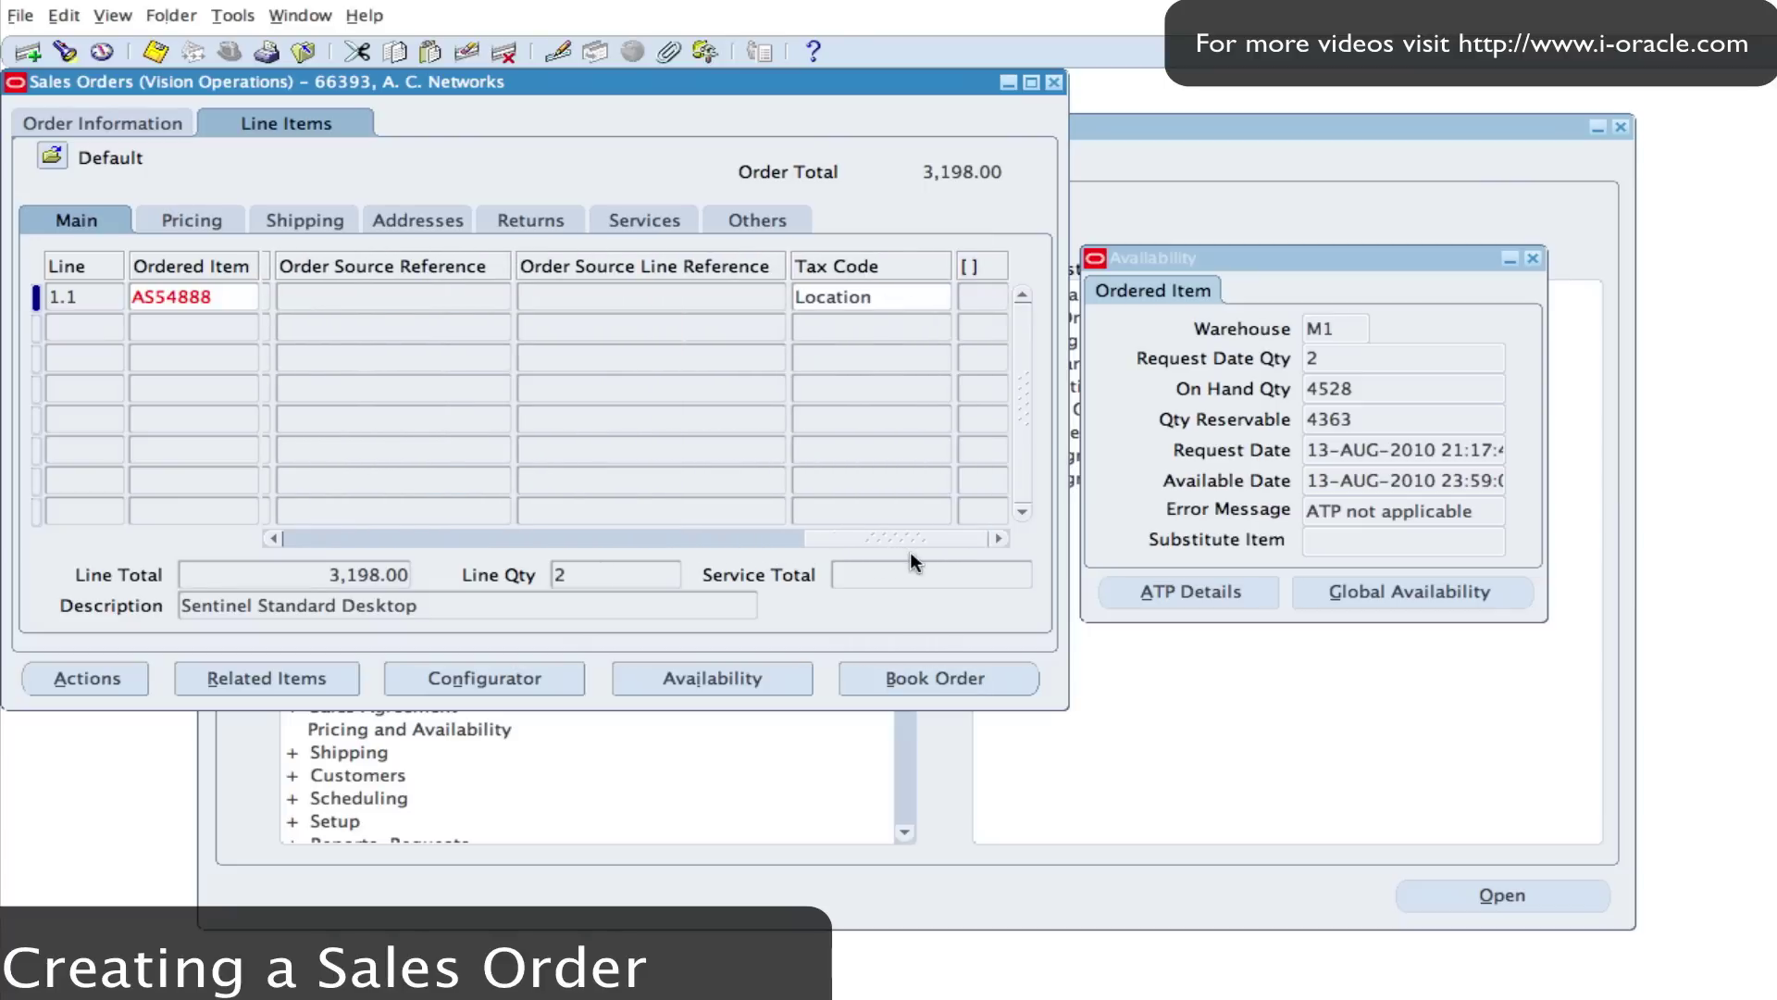
{"action": "left_click", "coordinate": [211, 221]}
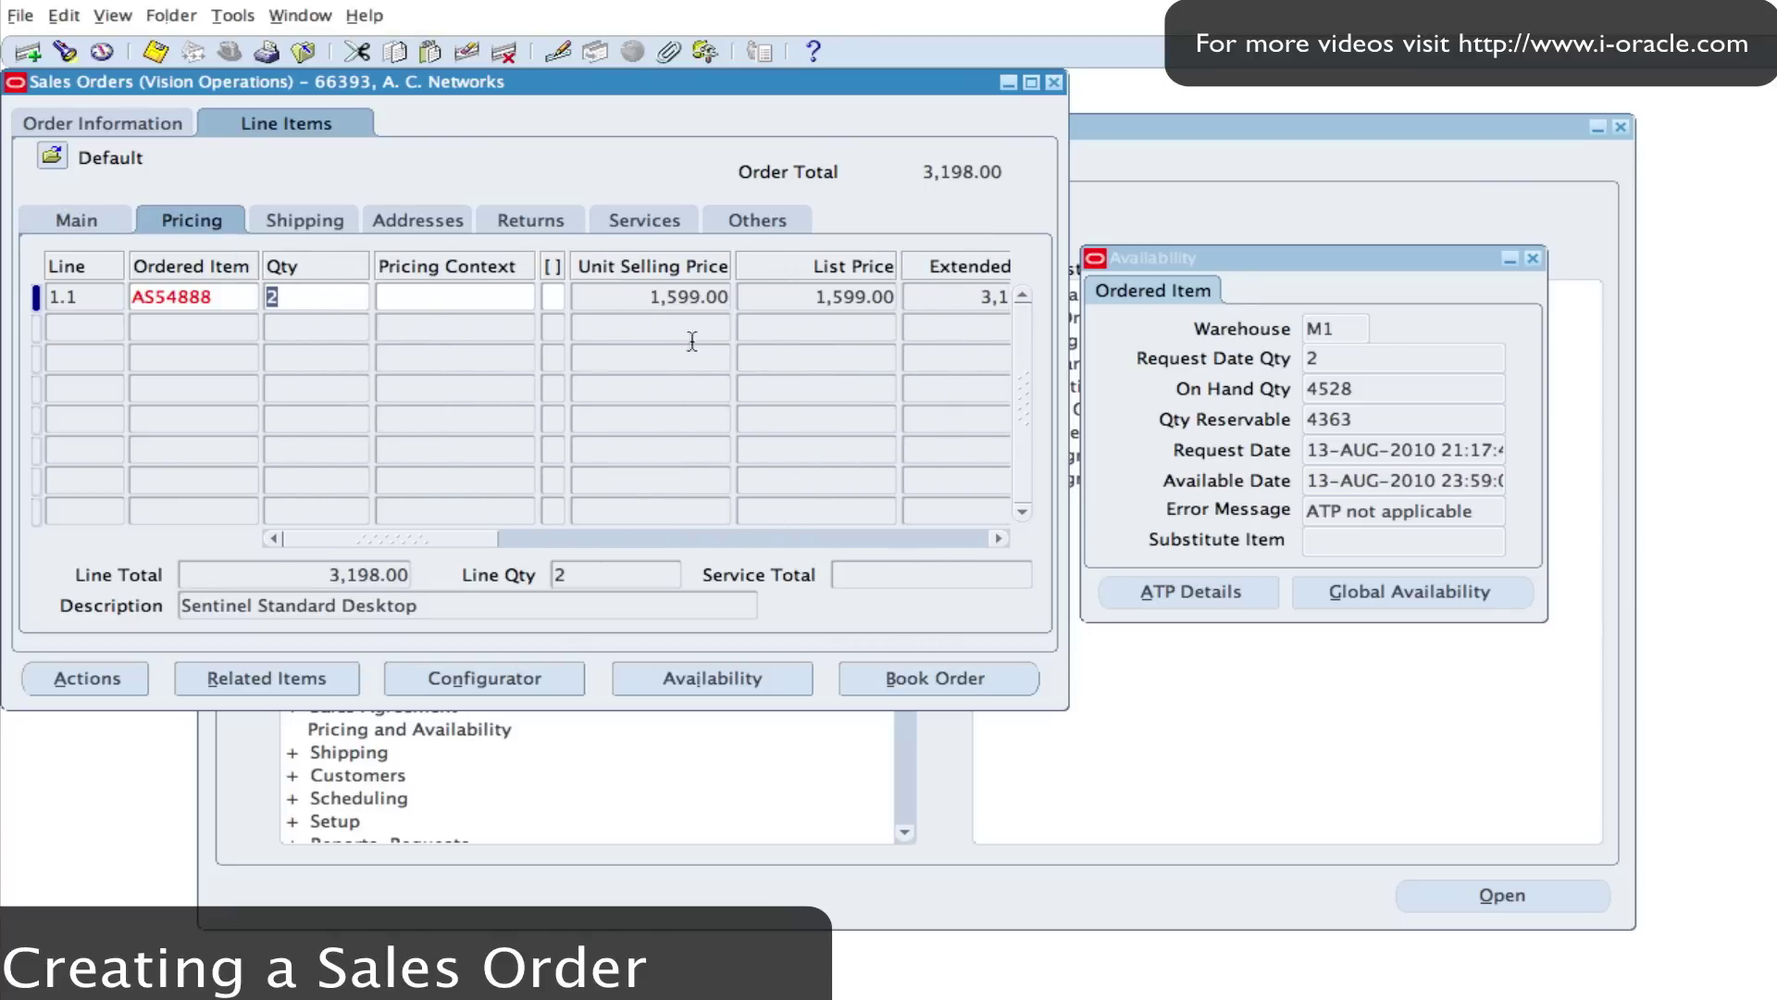
{"action": "left_click_drag", "start_coordinate": [432, 537], "coordinate": [991, 574]}
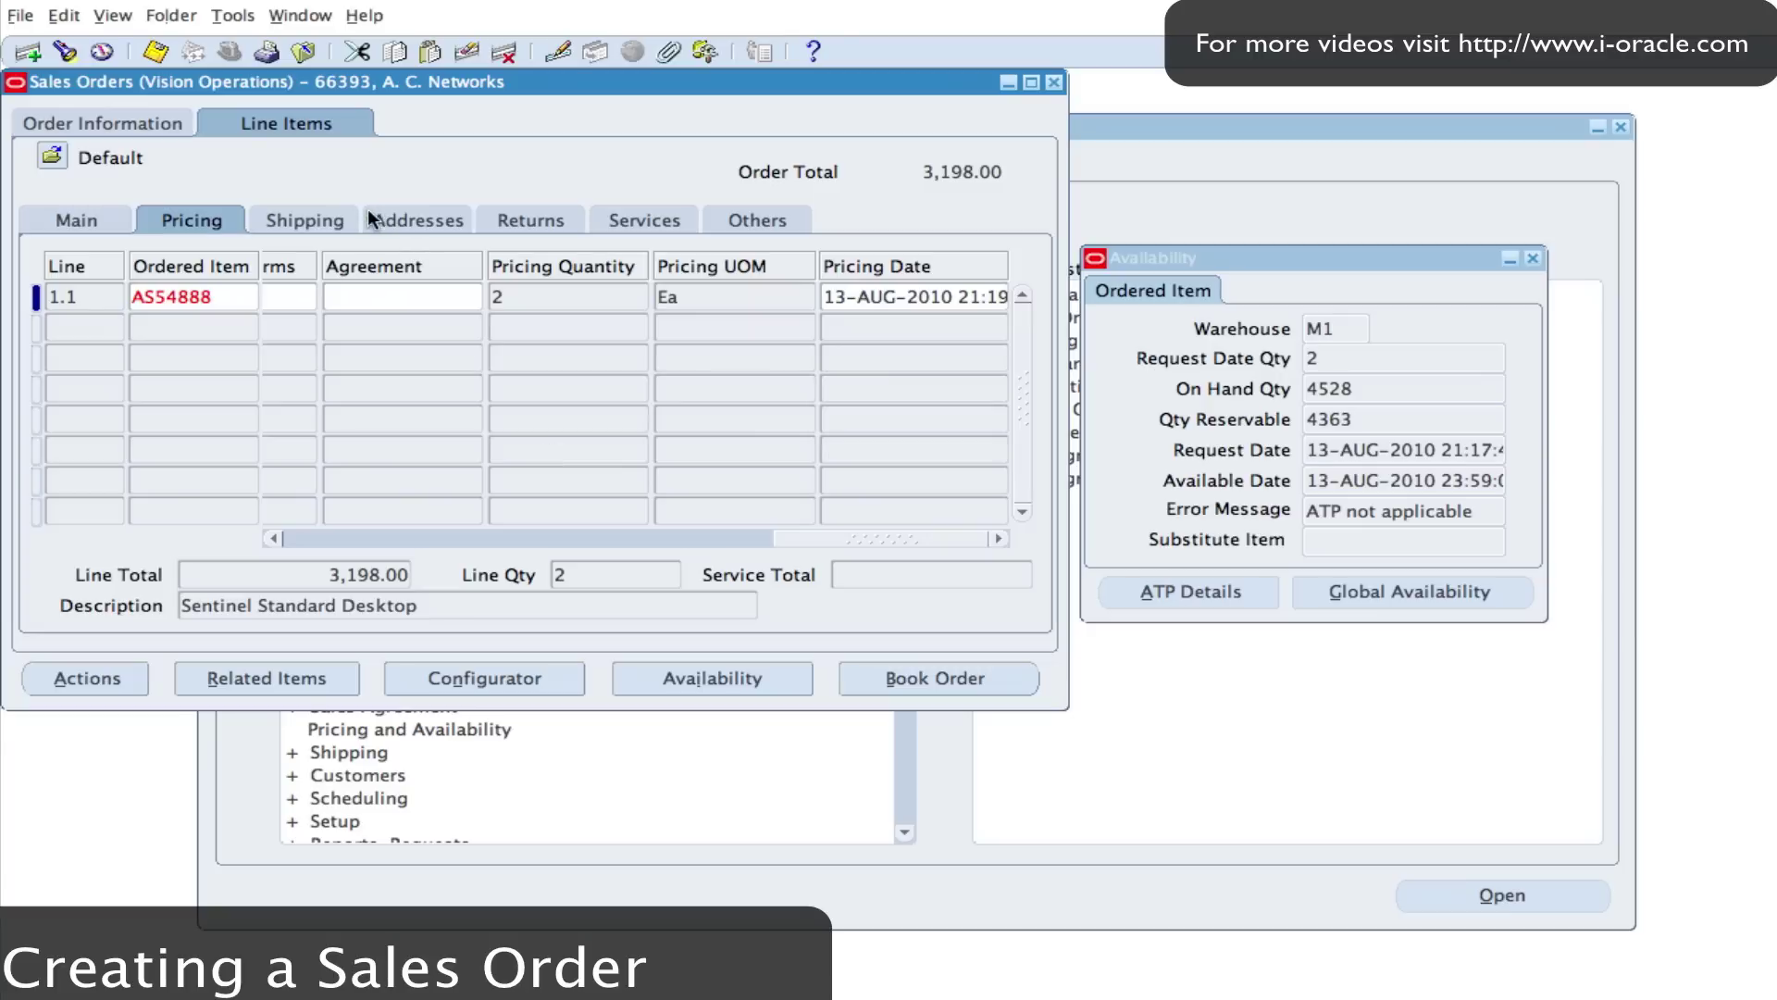
- View line 1.1's shipping columns: warehouse M1, Internal source type, DHL, Prepay & Add freight
{"action": "left_click", "coordinate": [298, 218]}
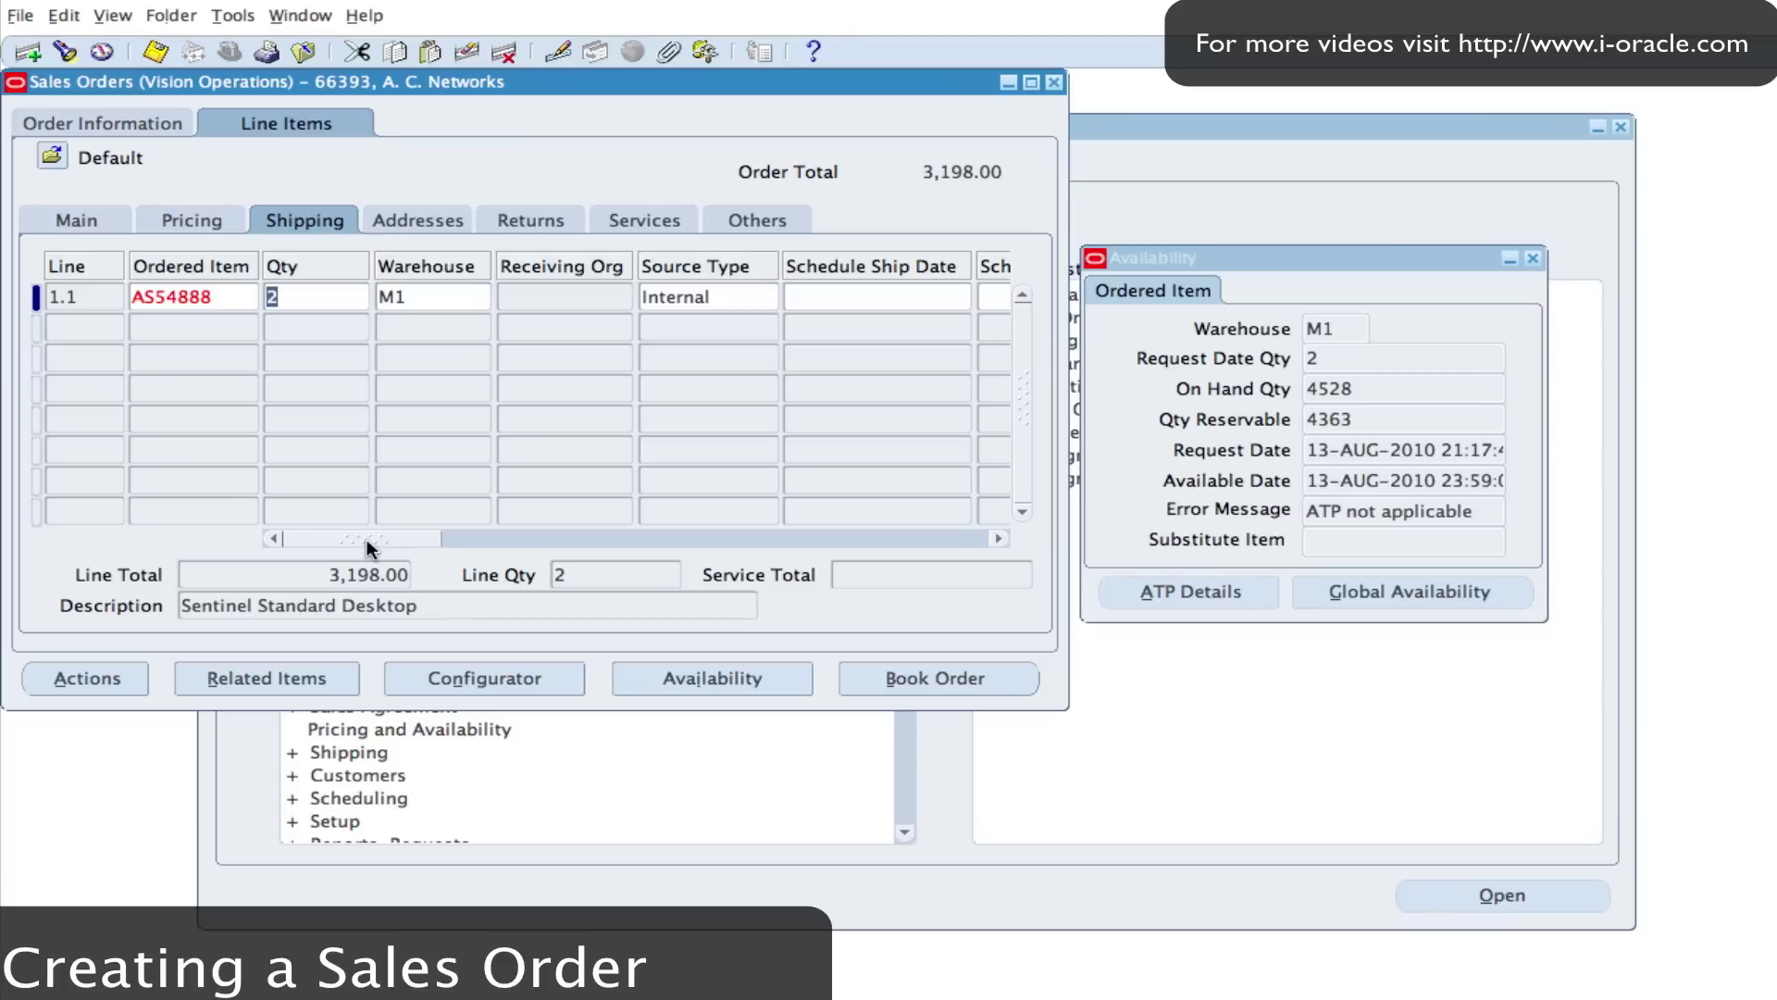
{"action": "left_click_drag", "start_coordinate": [367, 542], "coordinate": [448, 547]}
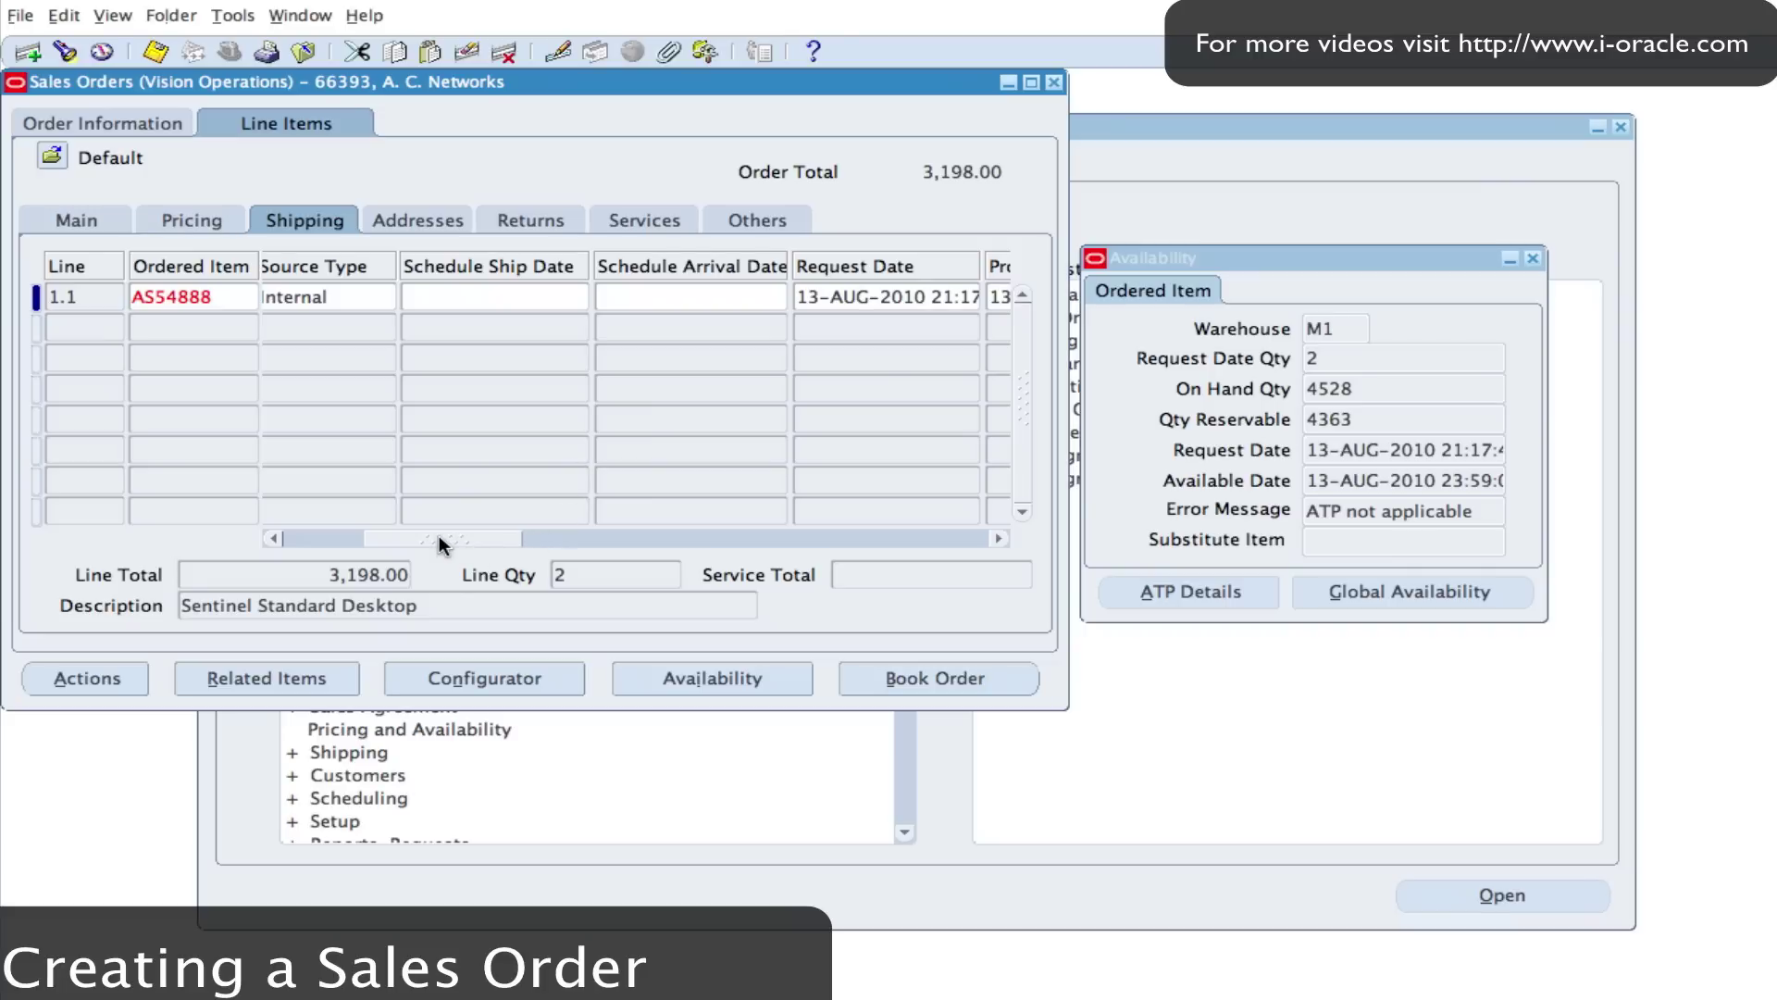
{"action": "left_click_drag", "start_coordinate": [439, 535], "coordinate": [471, 537]}
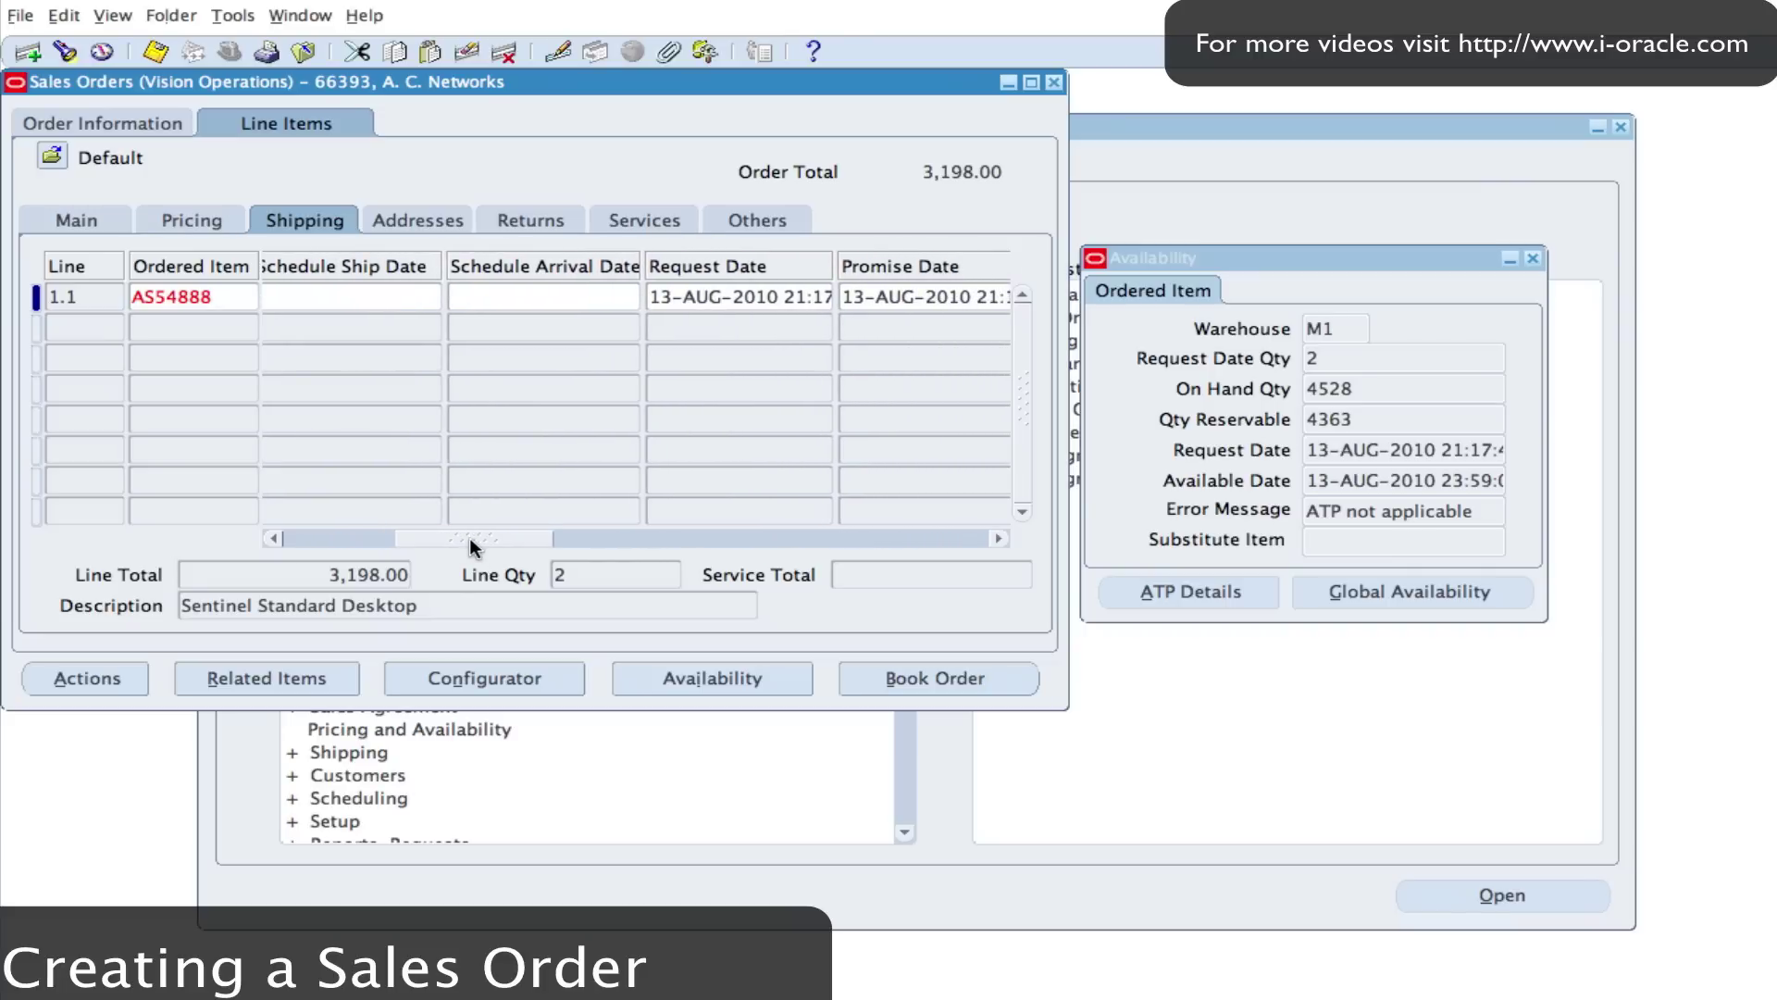
{"action": "left_click_drag", "start_coordinate": [474, 546], "coordinate": [289, 546]}
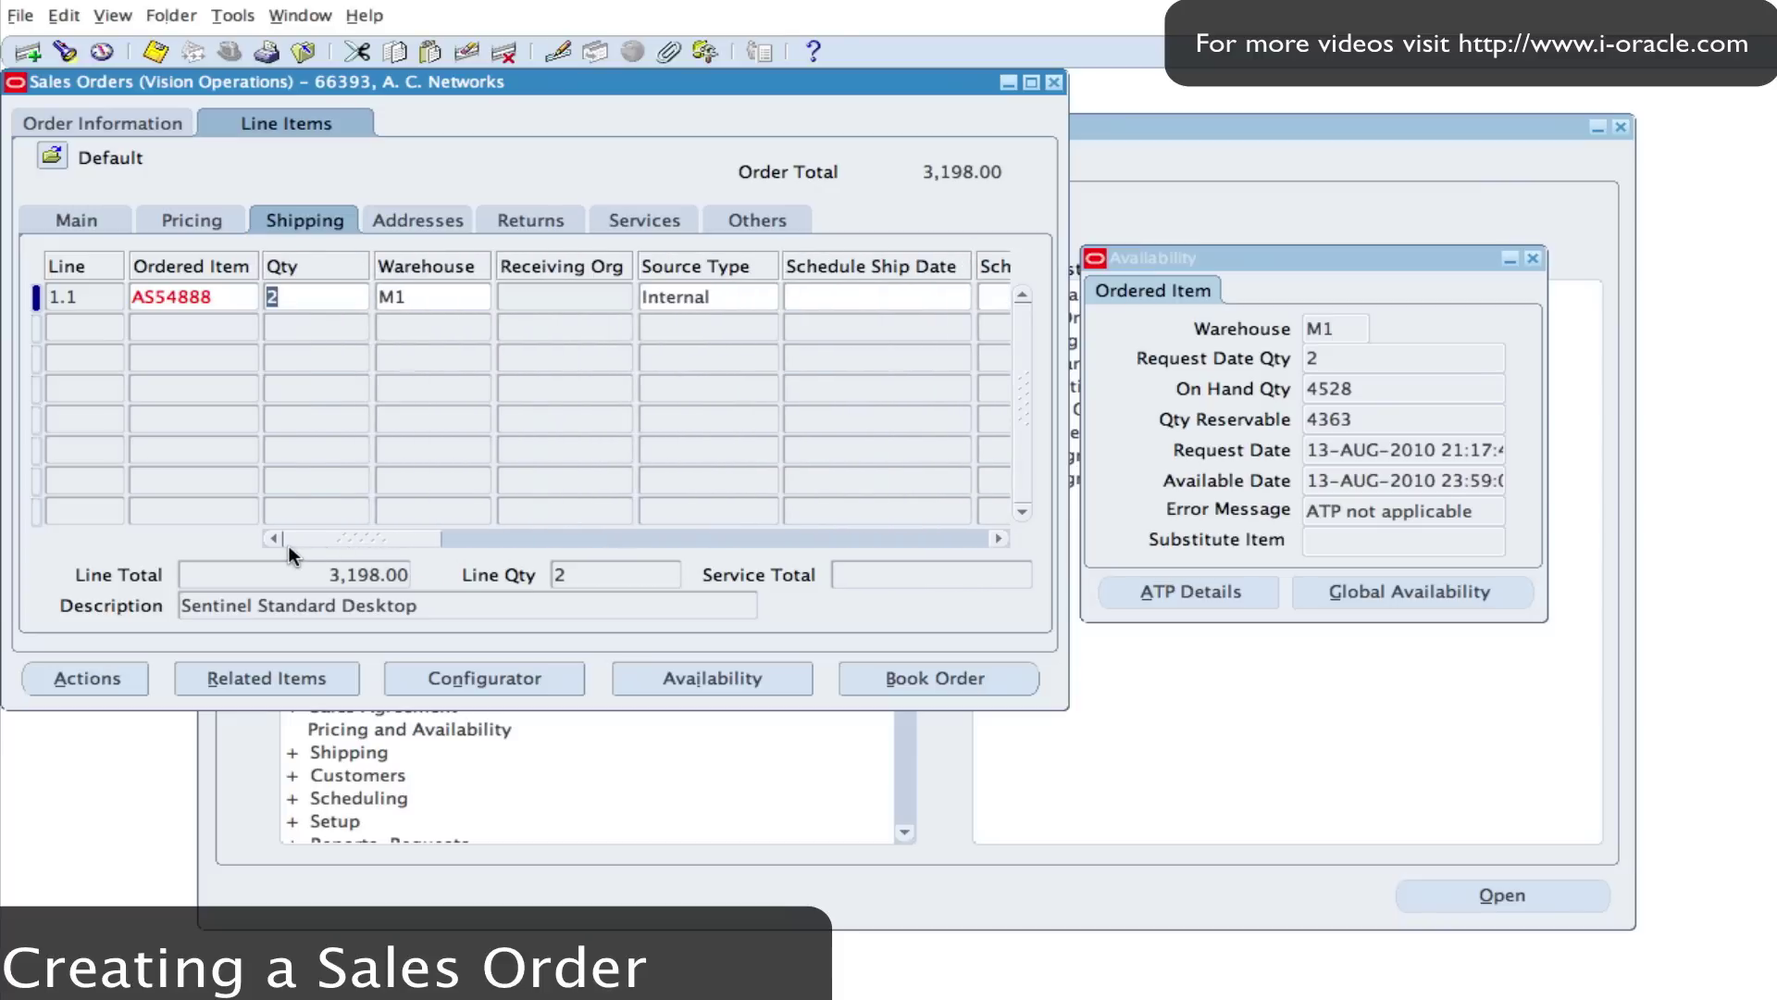
- Review the order line's Addresses, Returns, Services and Others details, ending on the other-details columns
{"action": "left_click", "coordinate": [420, 220]}
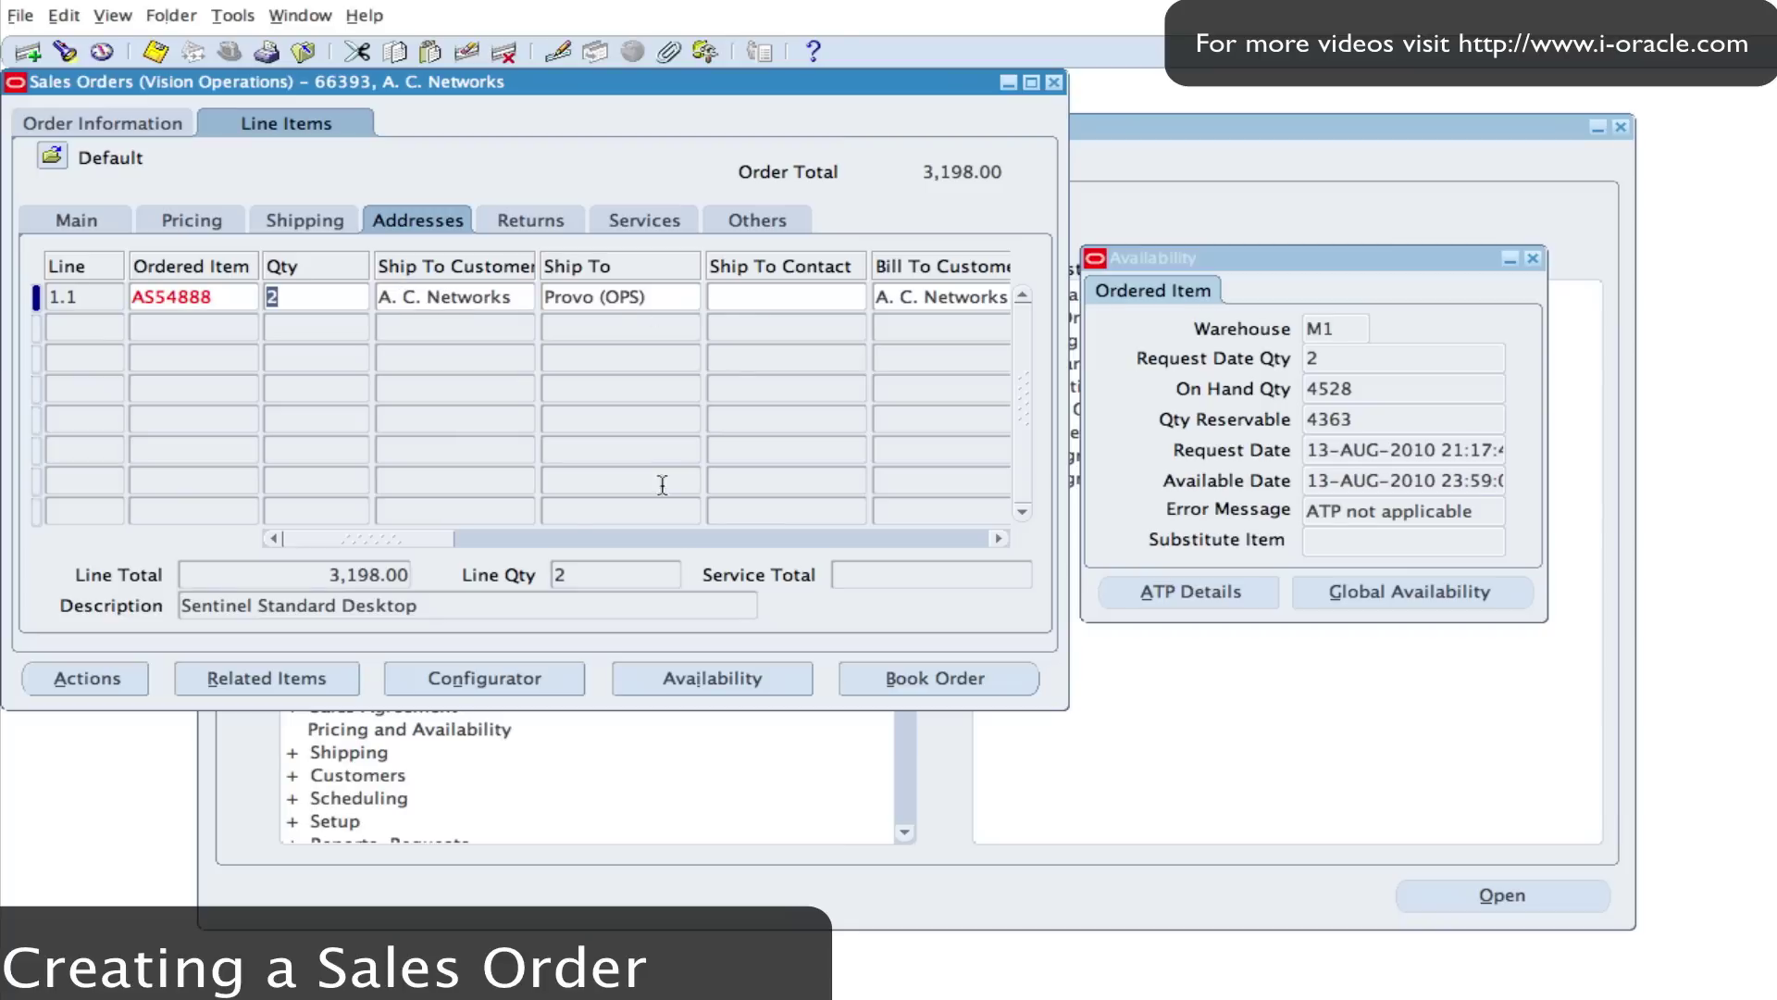
{"action": "left_click_drag", "start_coordinate": [383, 536], "coordinate": [256, 547]}
{"action": "left_click", "coordinate": [518, 219]}
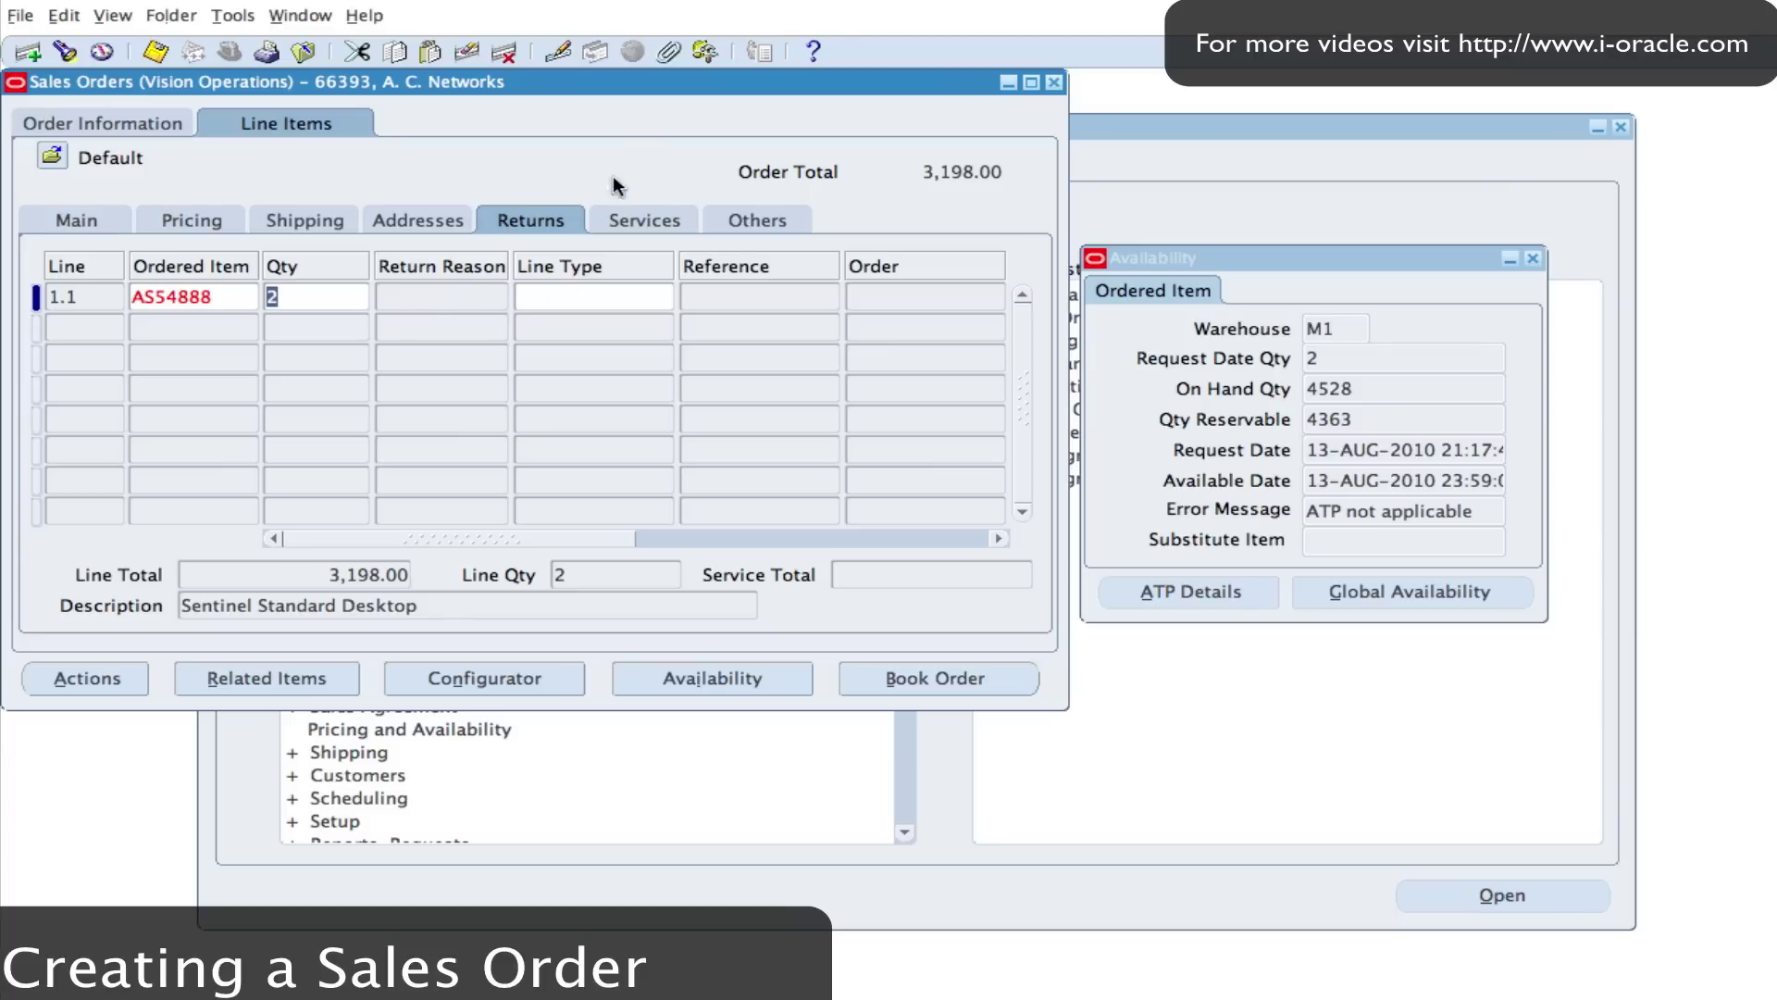
{"action": "left_click", "coordinate": [640, 224]}
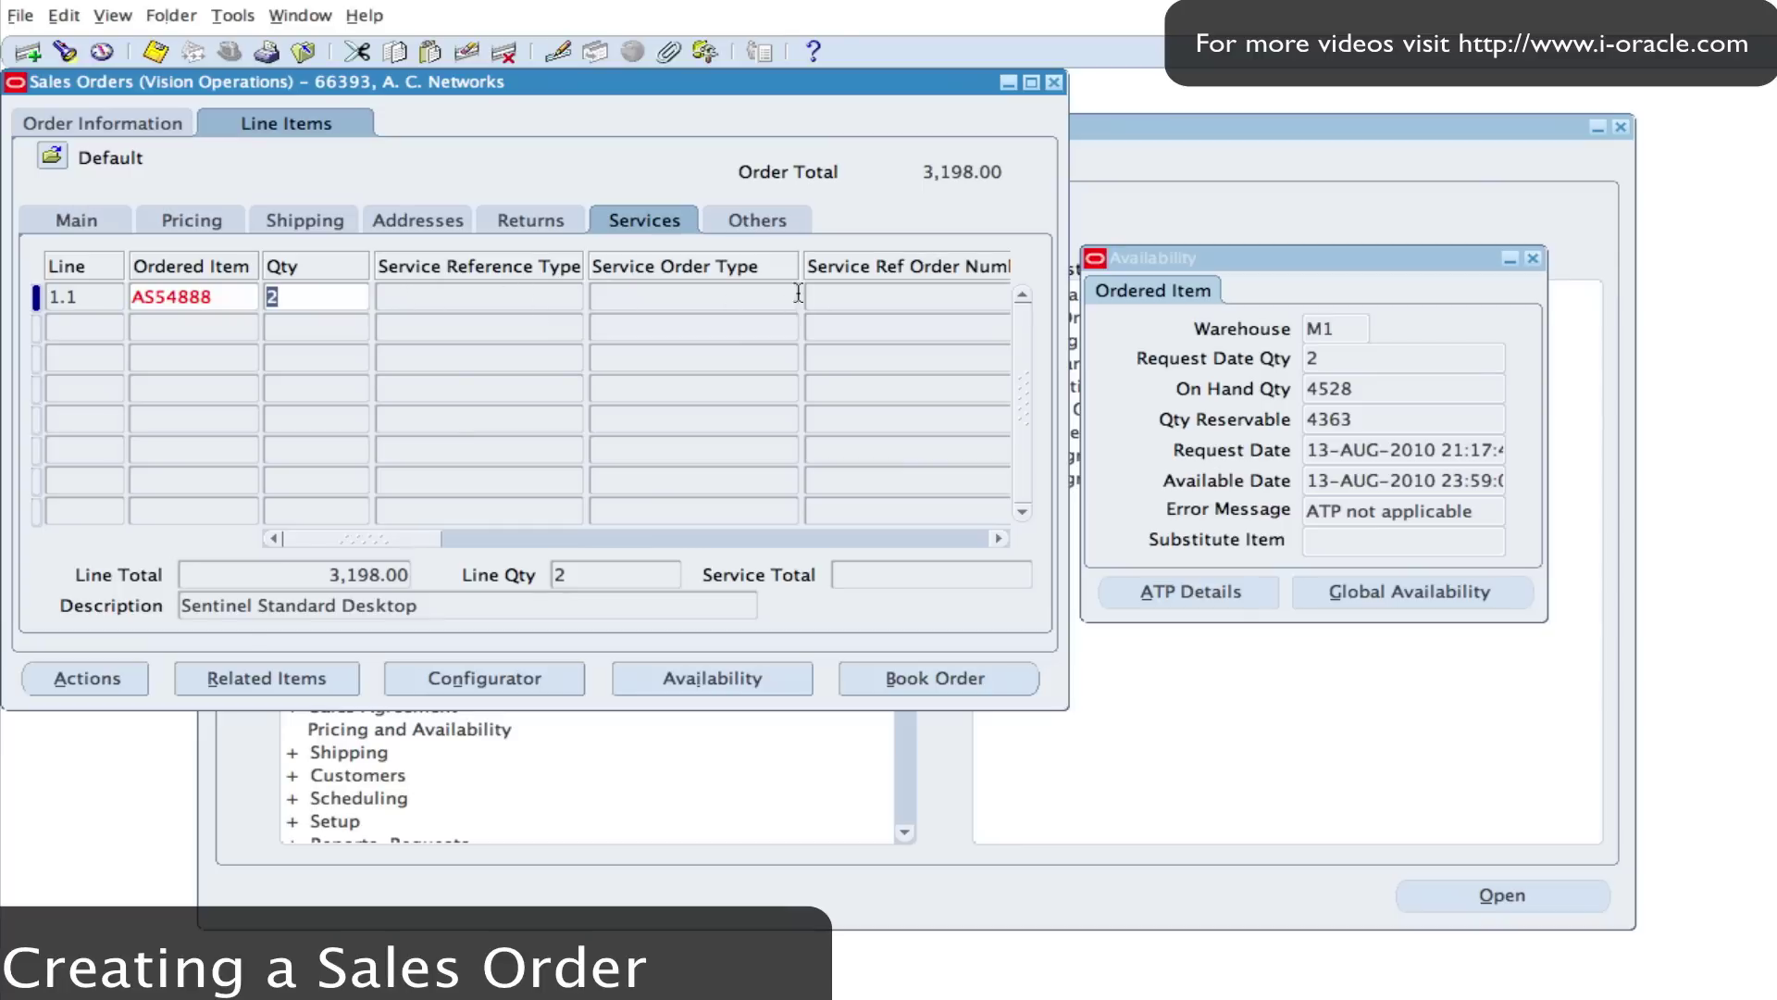
{"action": "left_click", "coordinate": [753, 226]}
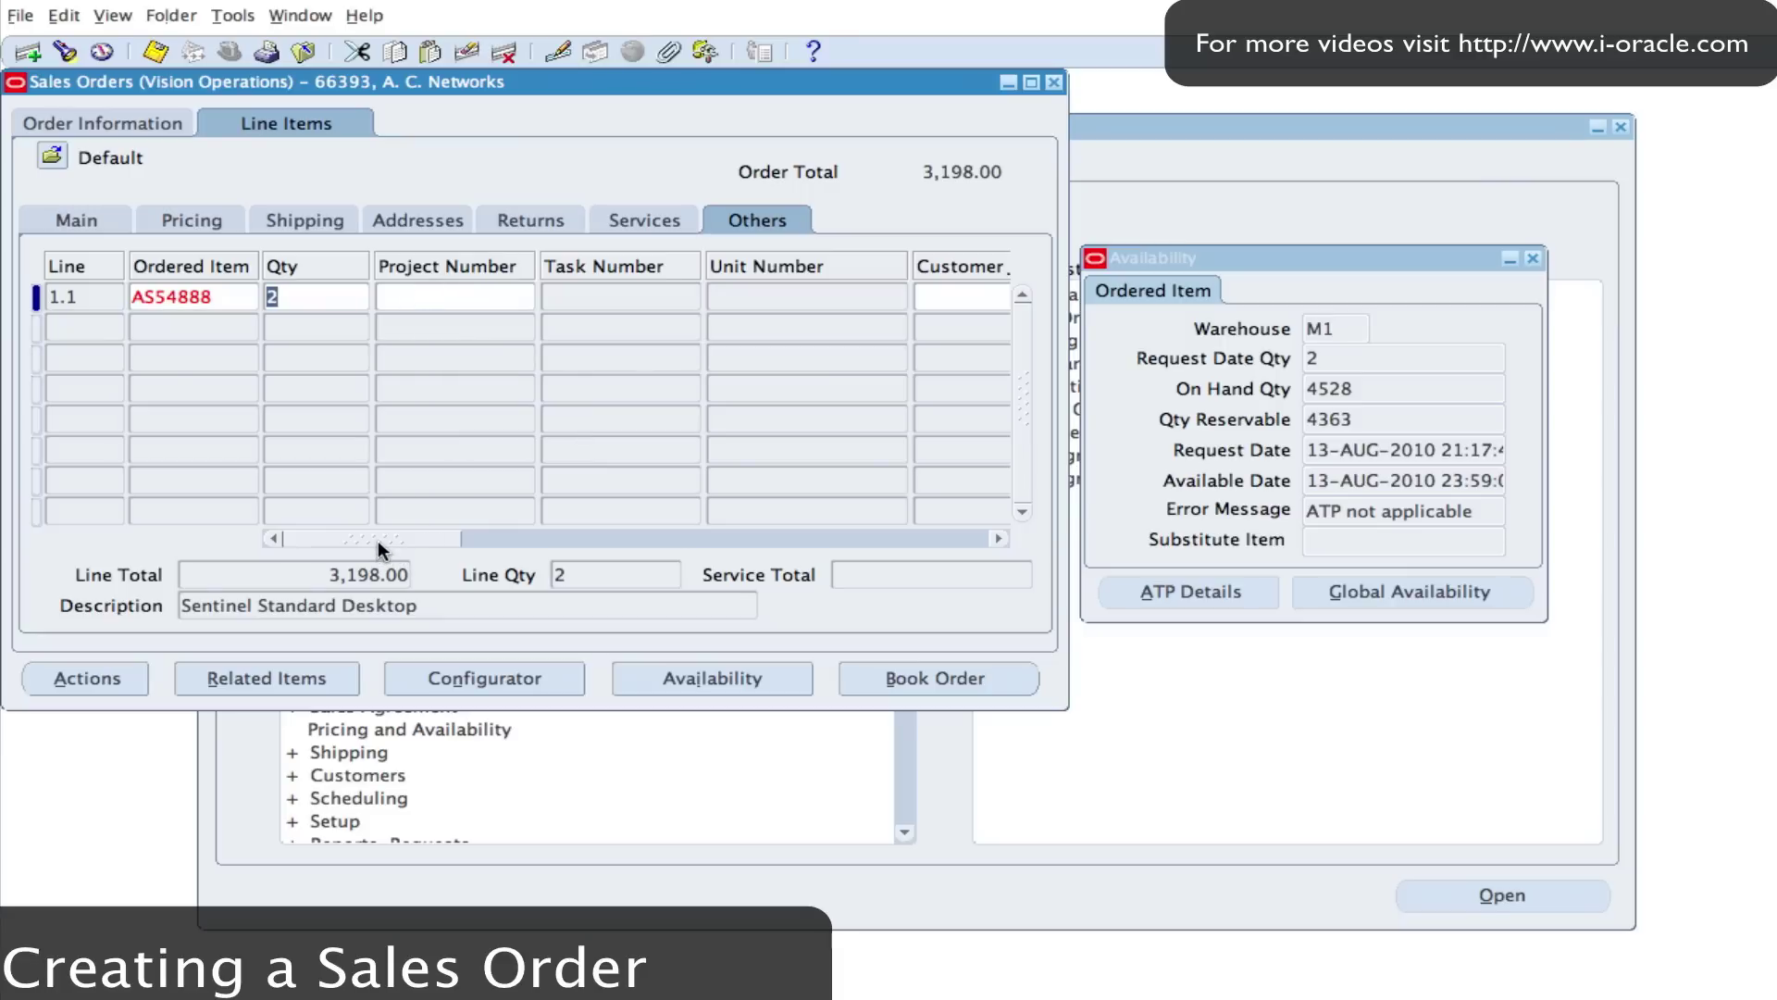
{"action": "mouse_move", "coordinate": [380, 541]}
{"action": "left_mouse_down"}
{"action": "mouse_move", "coordinate": [670, 544]}
{"action": "mouse_move", "coordinate": [870, 576]}
{"action": "mouse_move", "coordinate": [346, 548]}
{"action": "left_mouse_up"}
- Book order 66393 and acknowledge the 'Order has been booked' note
{"action": "left_click", "coordinate": [928, 678]}
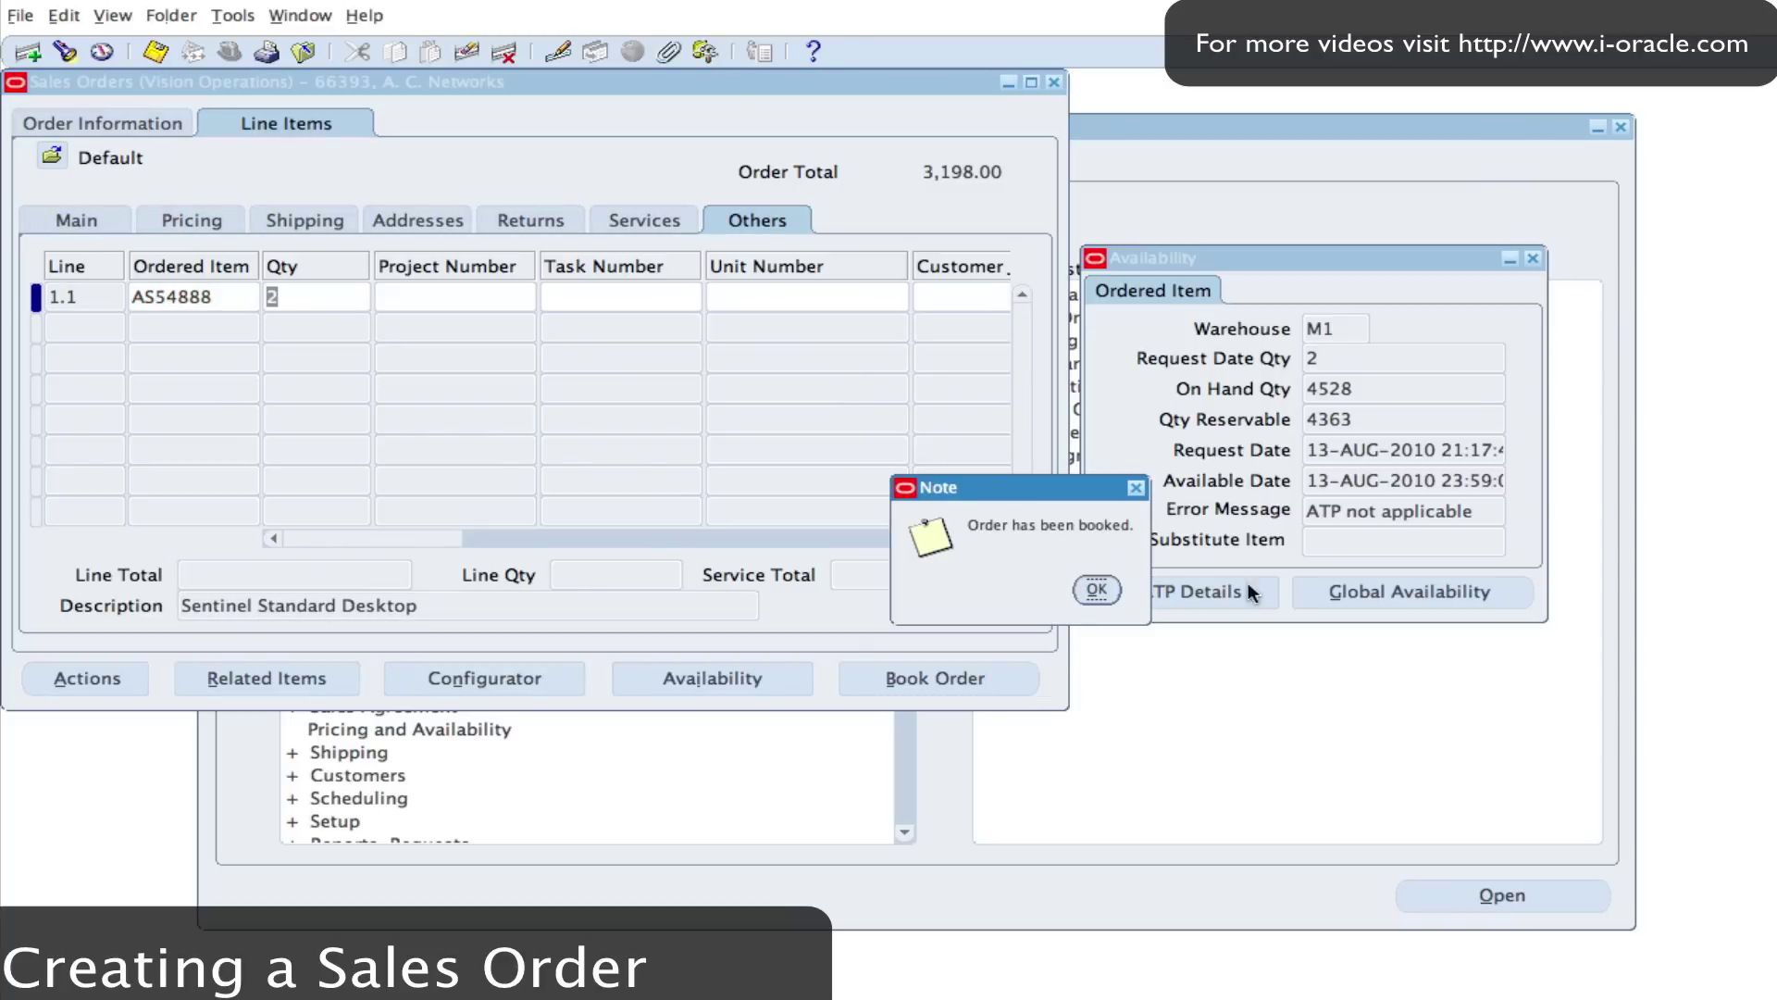
{"action": "left_click", "coordinate": [1098, 590]}
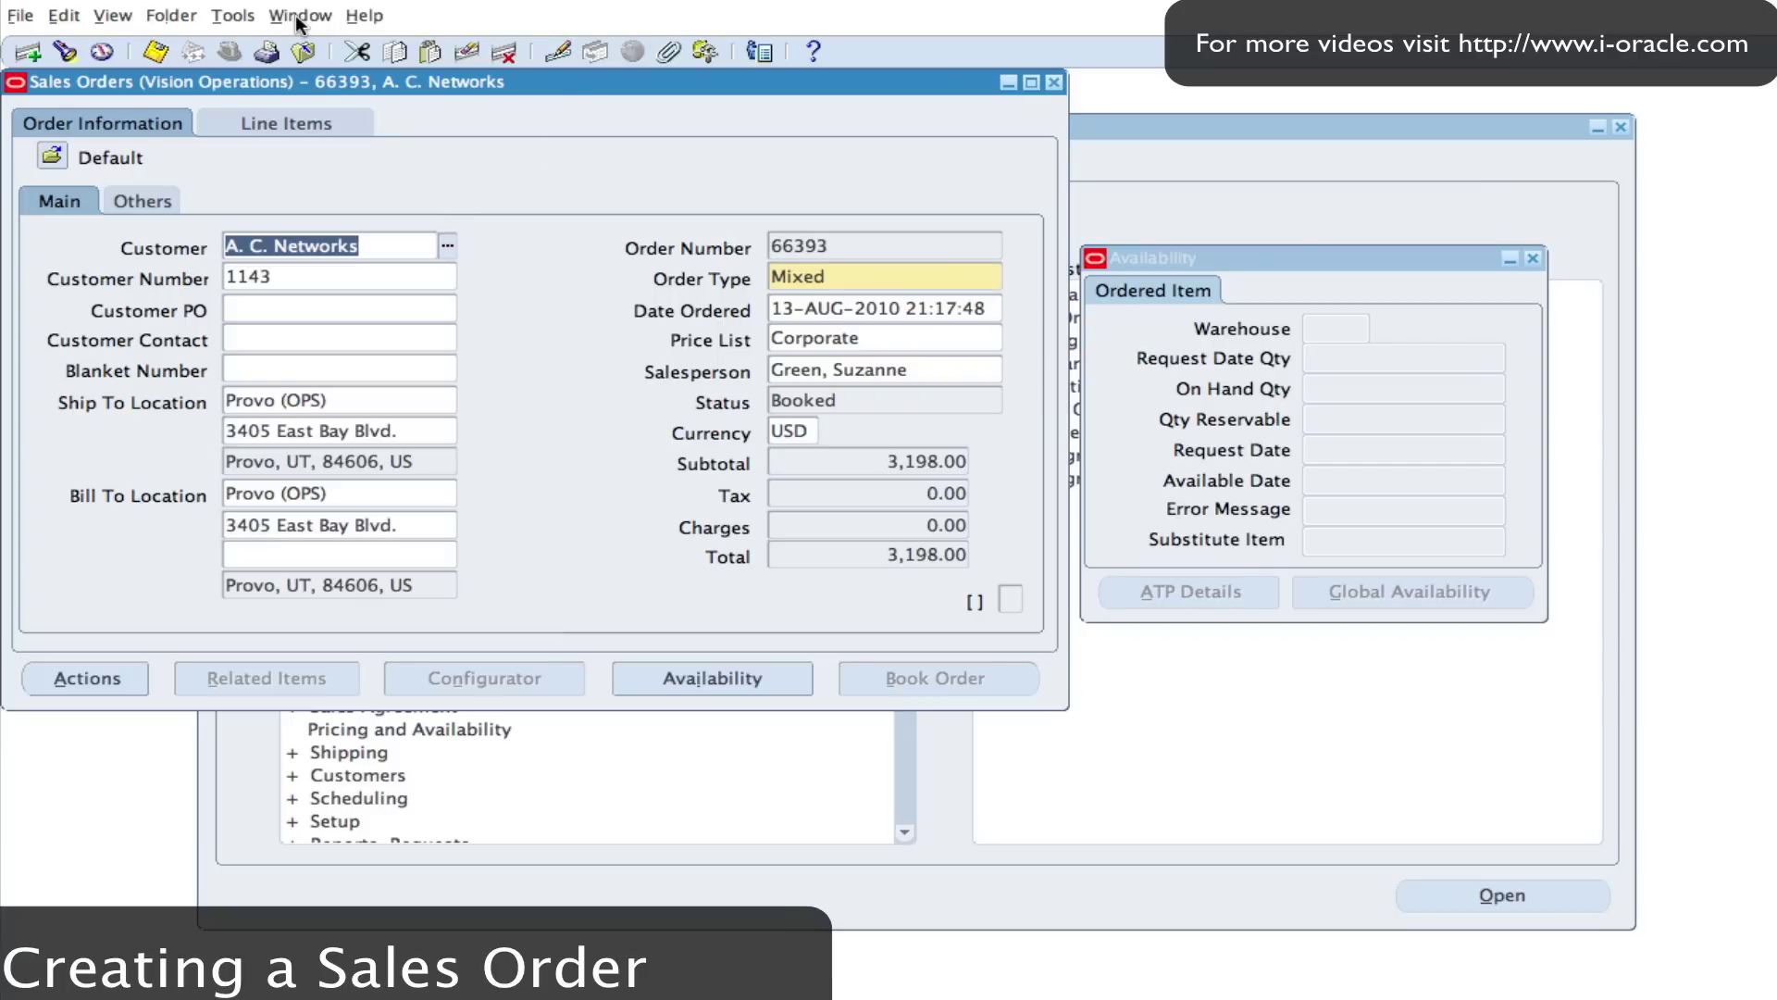
{"action": "left_click", "coordinate": [233, 16]}
{"action": "mouse_move", "coordinate": [300, 16]}
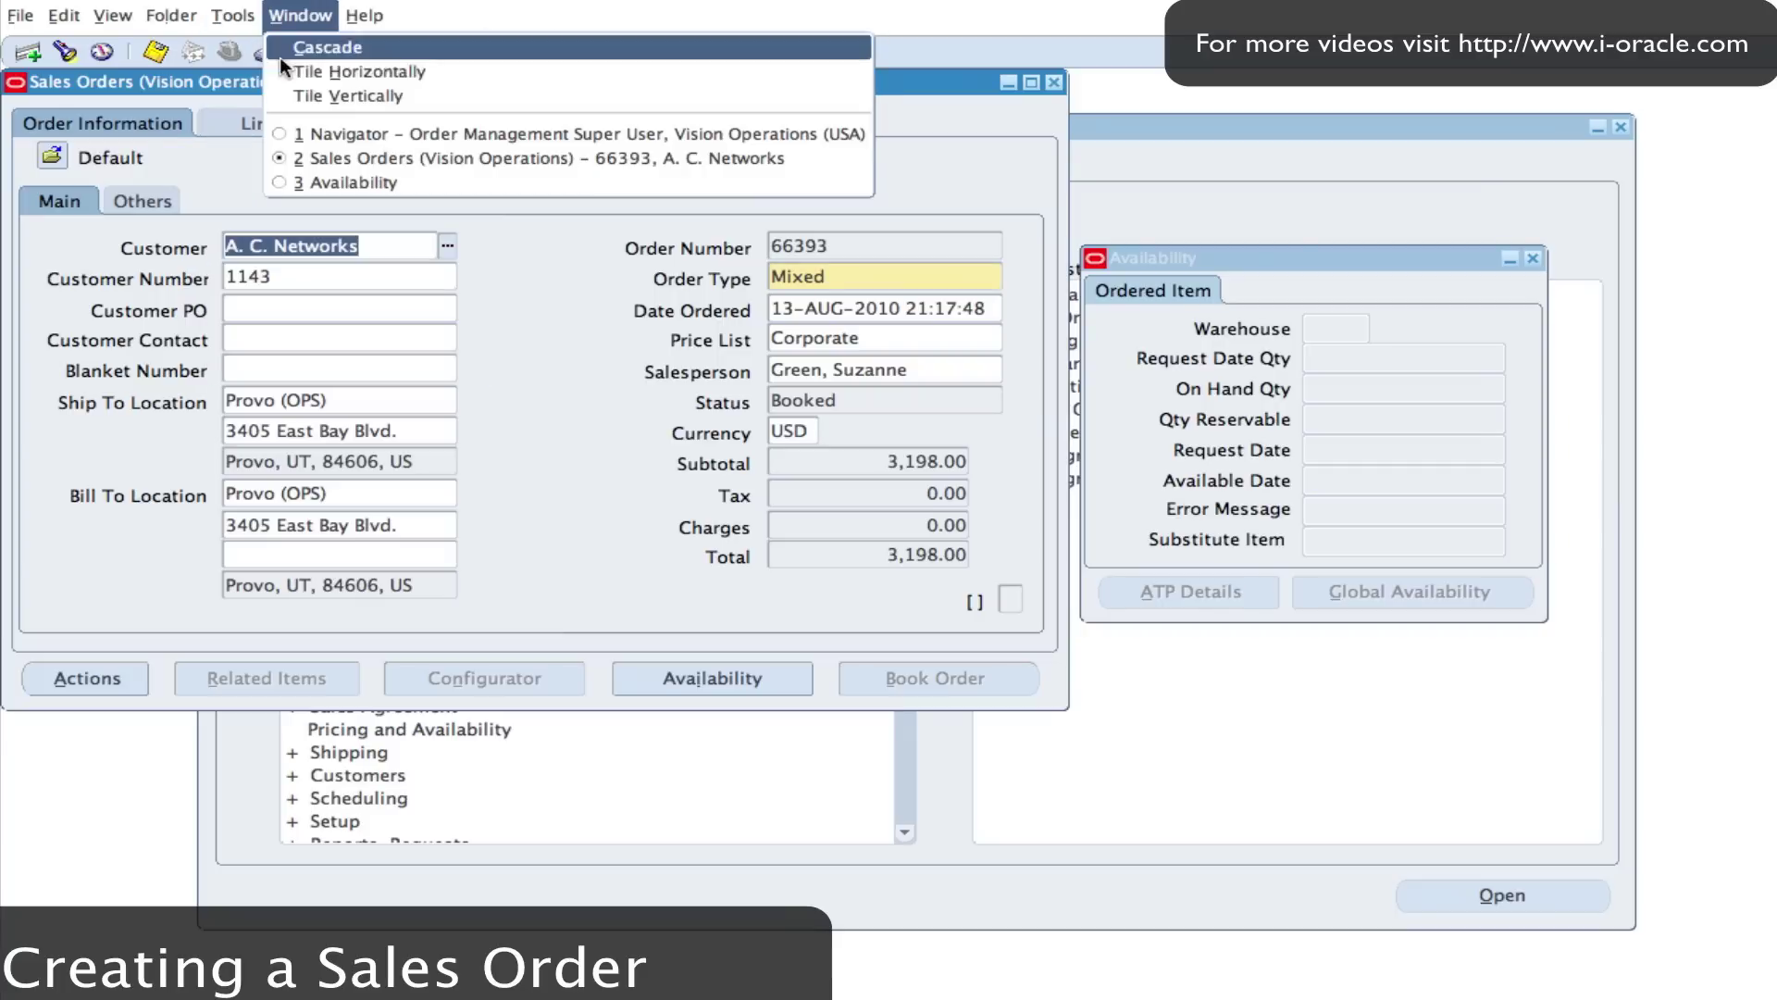
{"action": "mouse_move", "coordinate": [233, 19]}
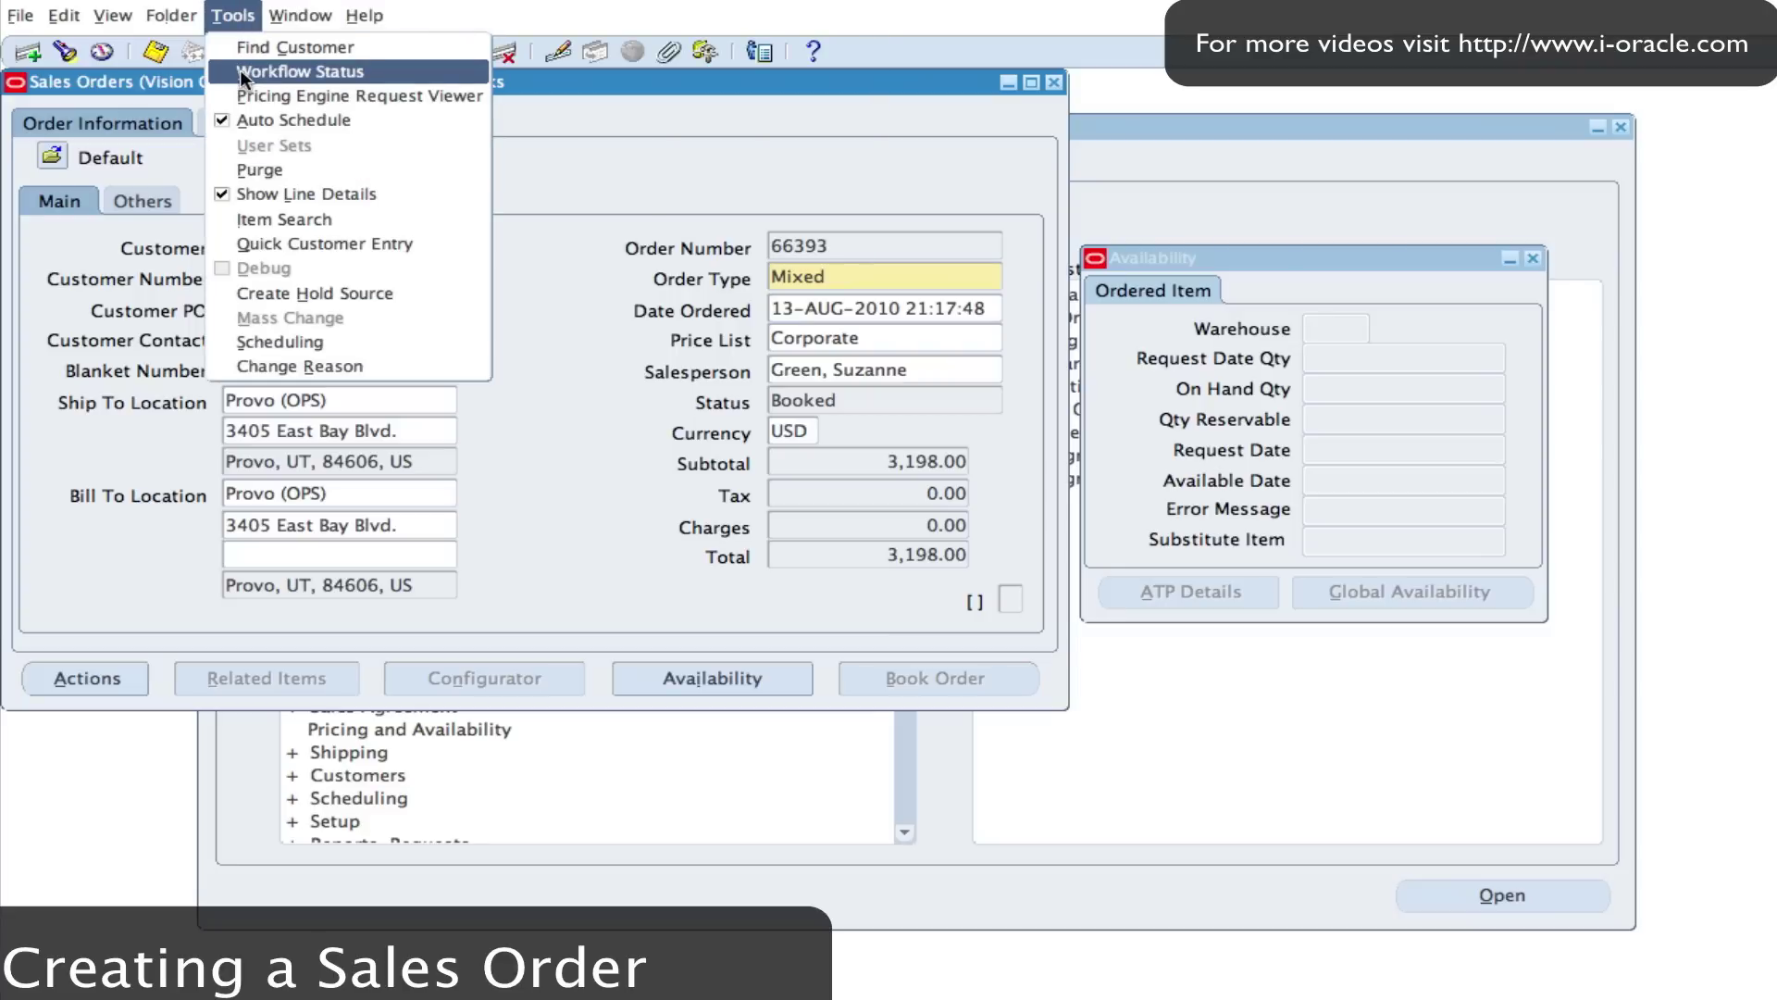
{"action": "left_click", "coordinate": [294, 72]}
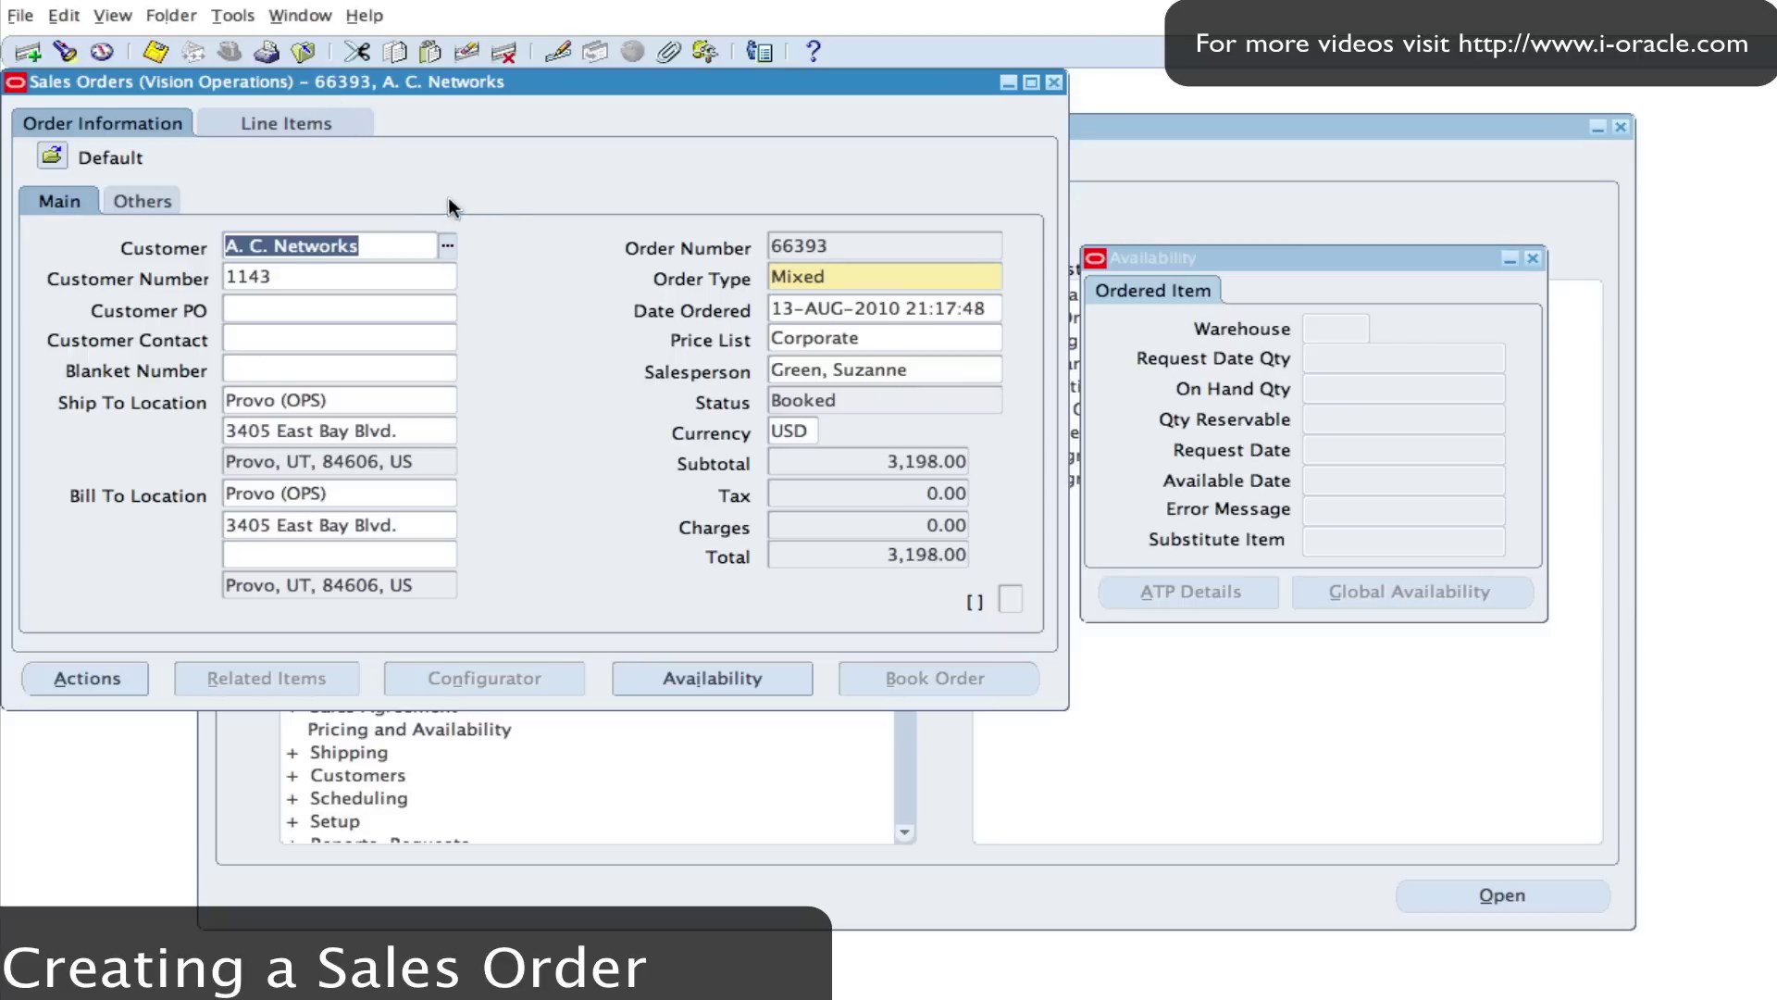